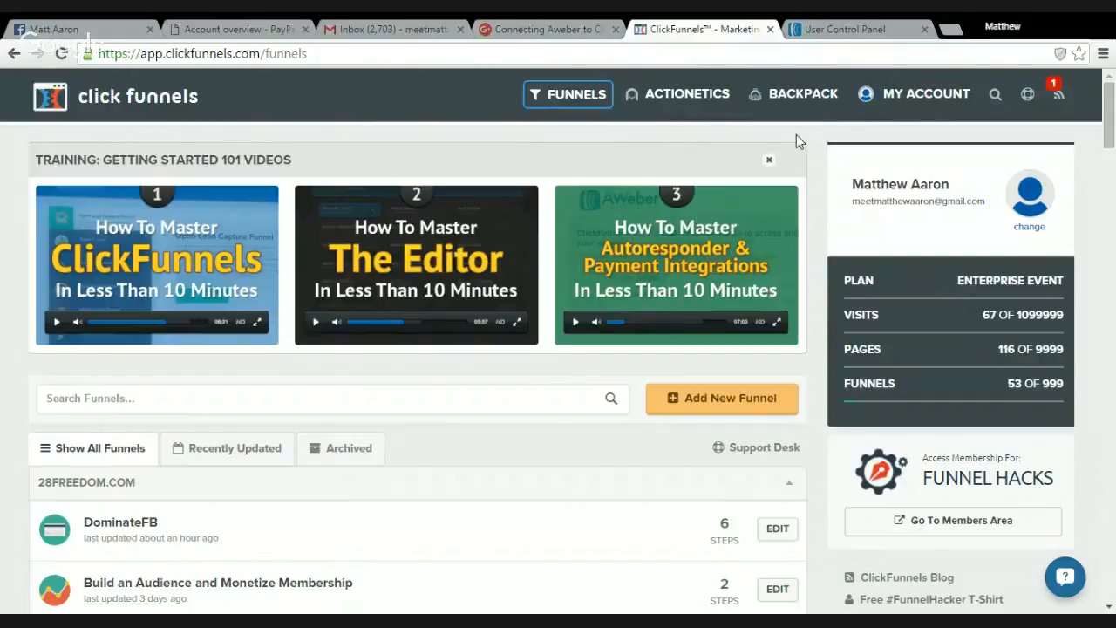
Switch to AWeber and start creating a new list from the list management page.
{"action": "left_click", "coordinate": [904, 99]}
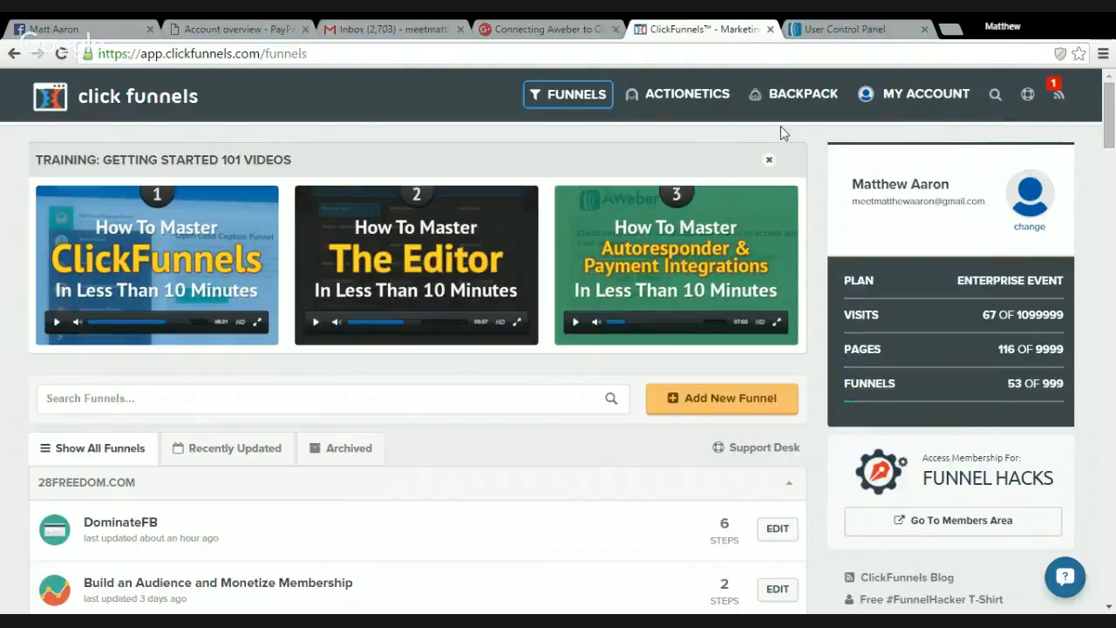
{"action": "left_click", "coordinate": [843, 32]}
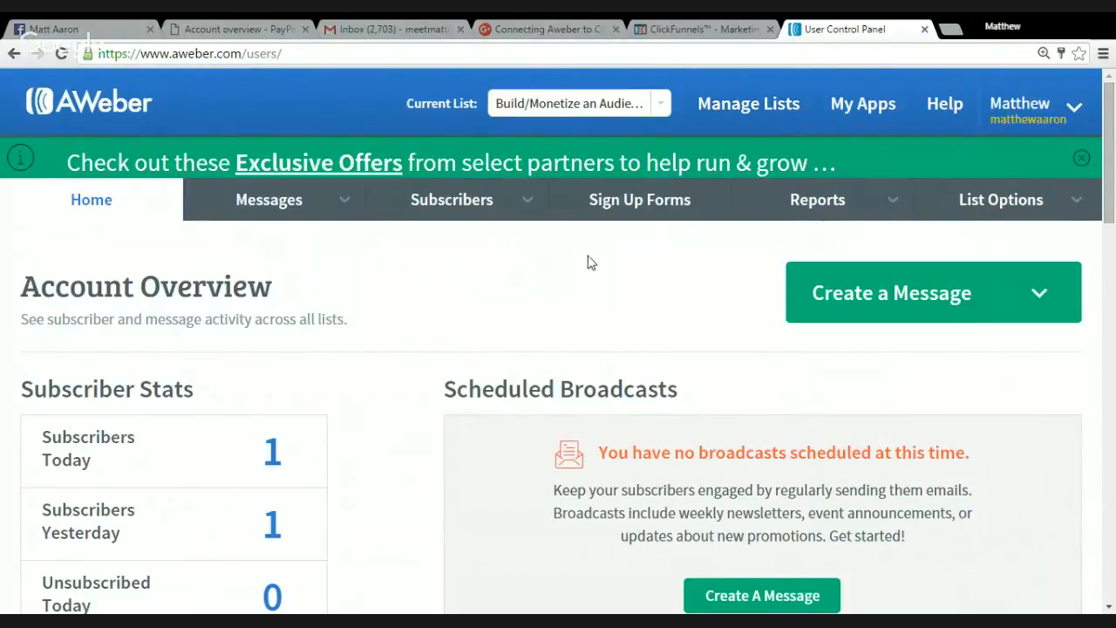
{"action": "left_click", "coordinate": [744, 106]}
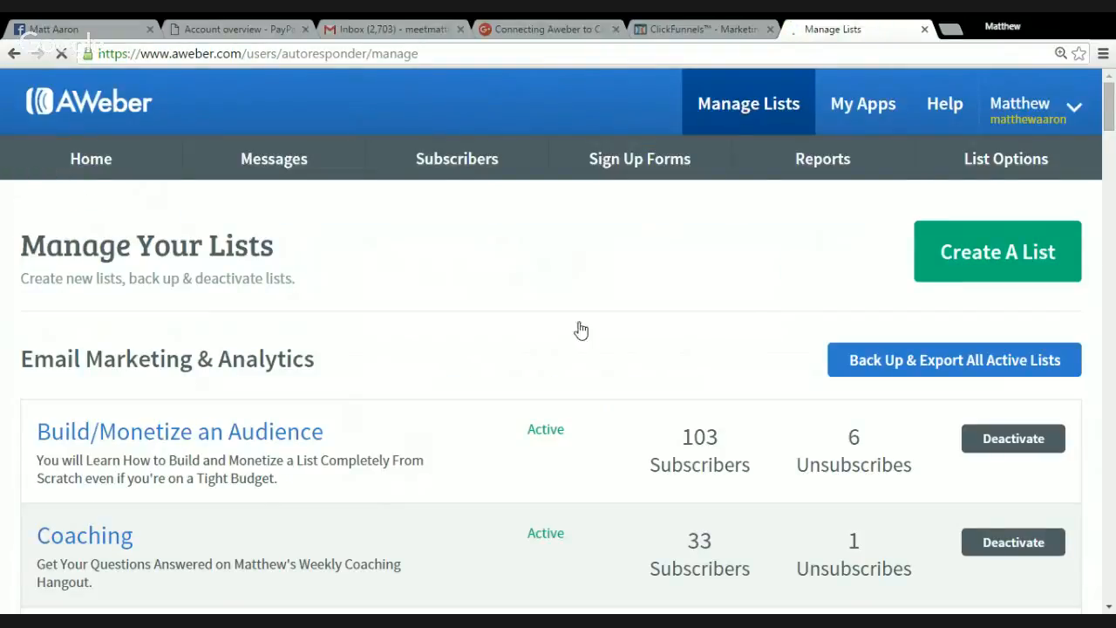
{"action": "left_click", "coordinate": [981, 253]}
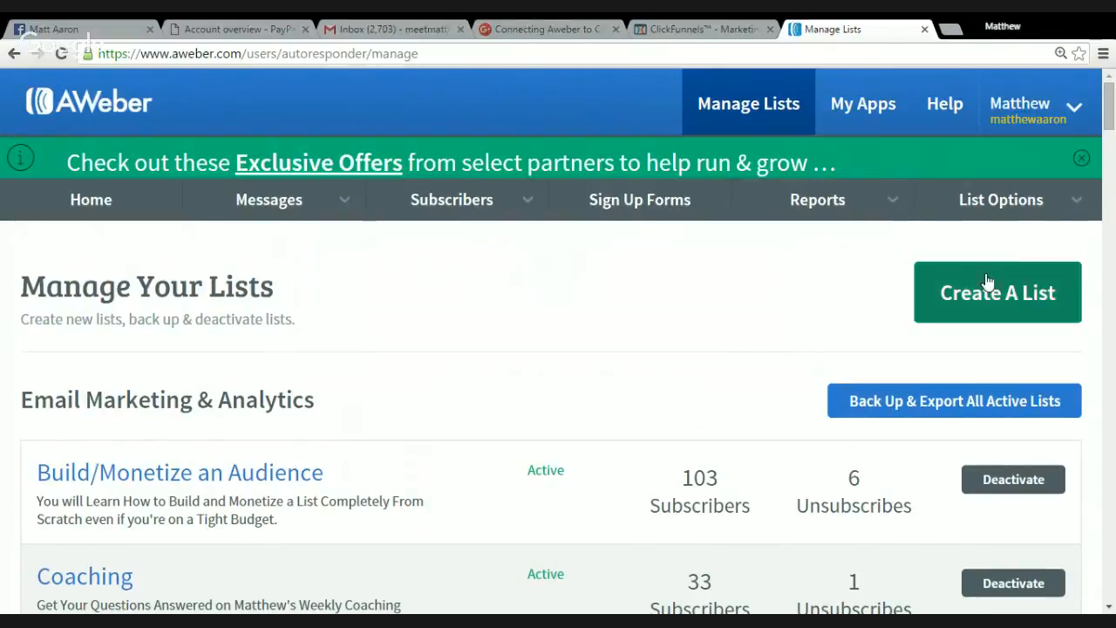
{"action": "left_click", "coordinate": [989, 287]}
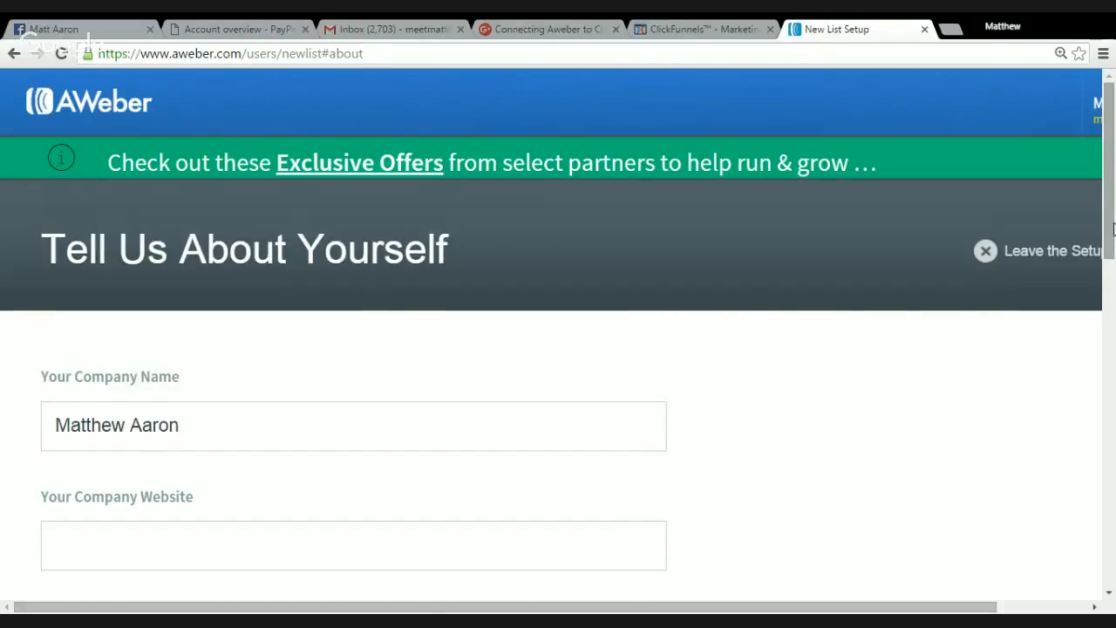
Choose the second existing mailing address for the email footer, keep the prefilled sender details and continue to the list details.
{"action": "scroll", "coordinate": [1113, 267], "scroll_direction": "down", "scroll_amount": 3}
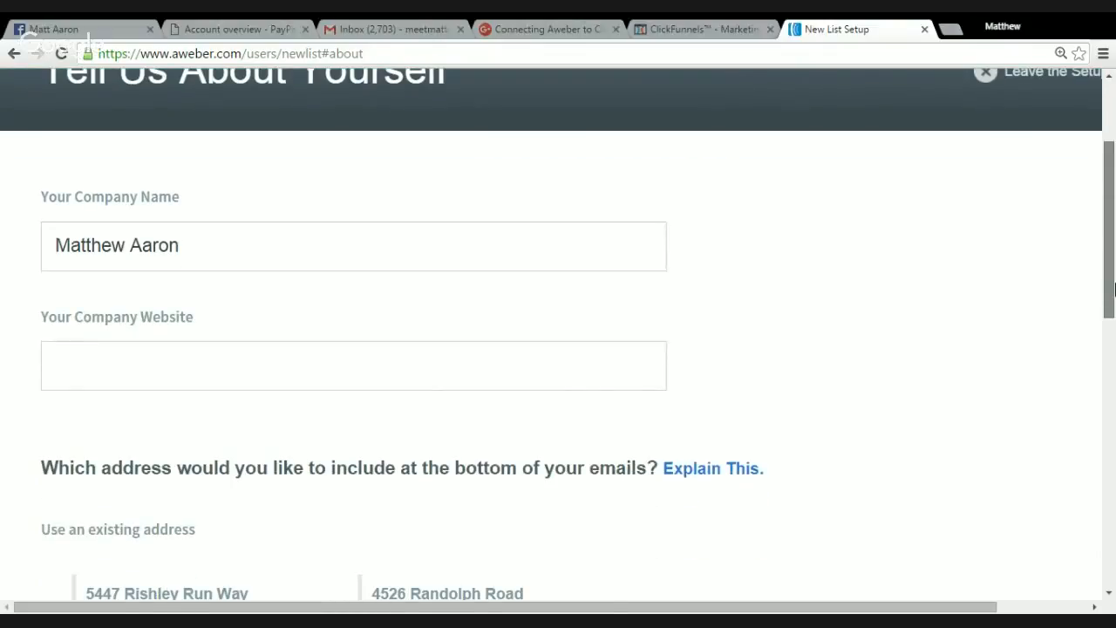
{"action": "scroll", "coordinate": [1114, 288], "scroll_direction": "down", "scroll_amount": 2}
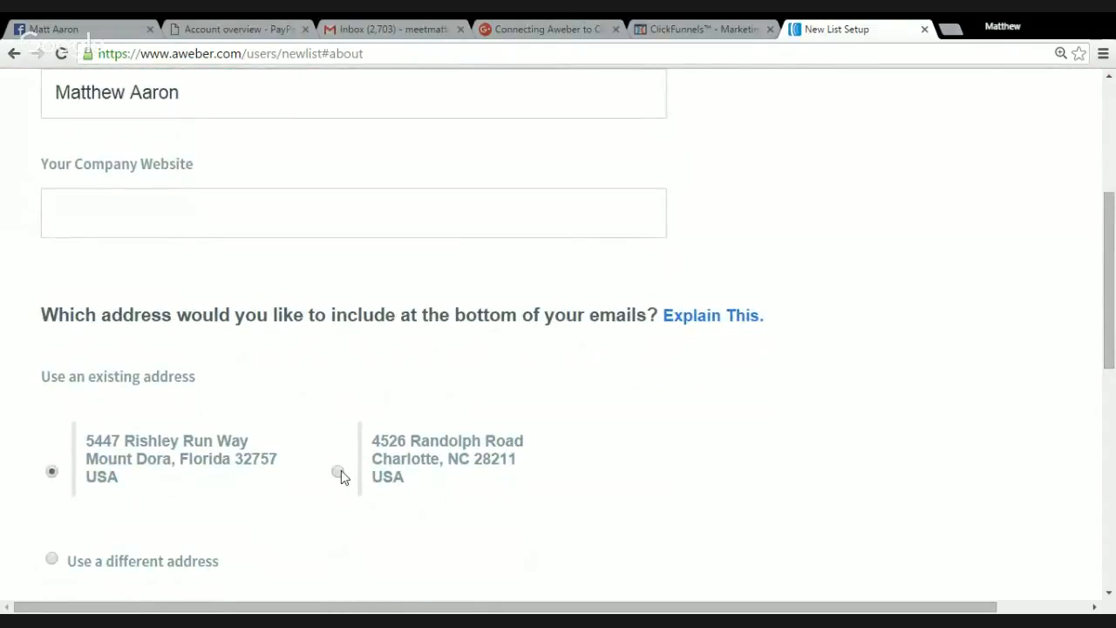
{"action": "left_click", "coordinate": [338, 471]}
{"action": "left_click_drag", "start_coordinate": [1105, 264], "coordinate": [1114, 393]}
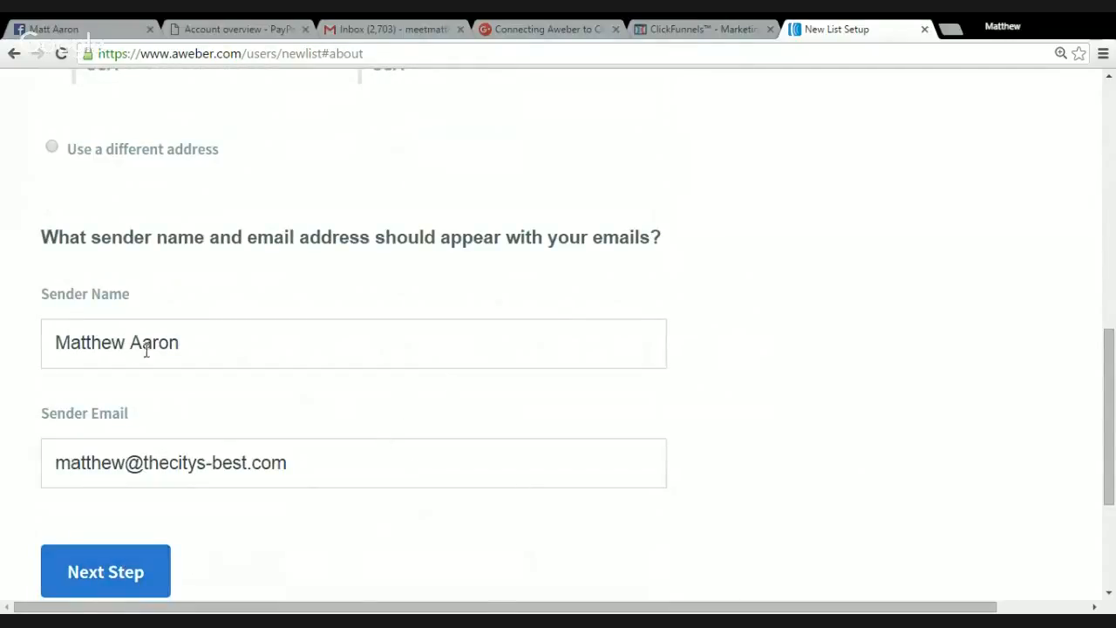
{"action": "left_click", "coordinate": [123, 575]}
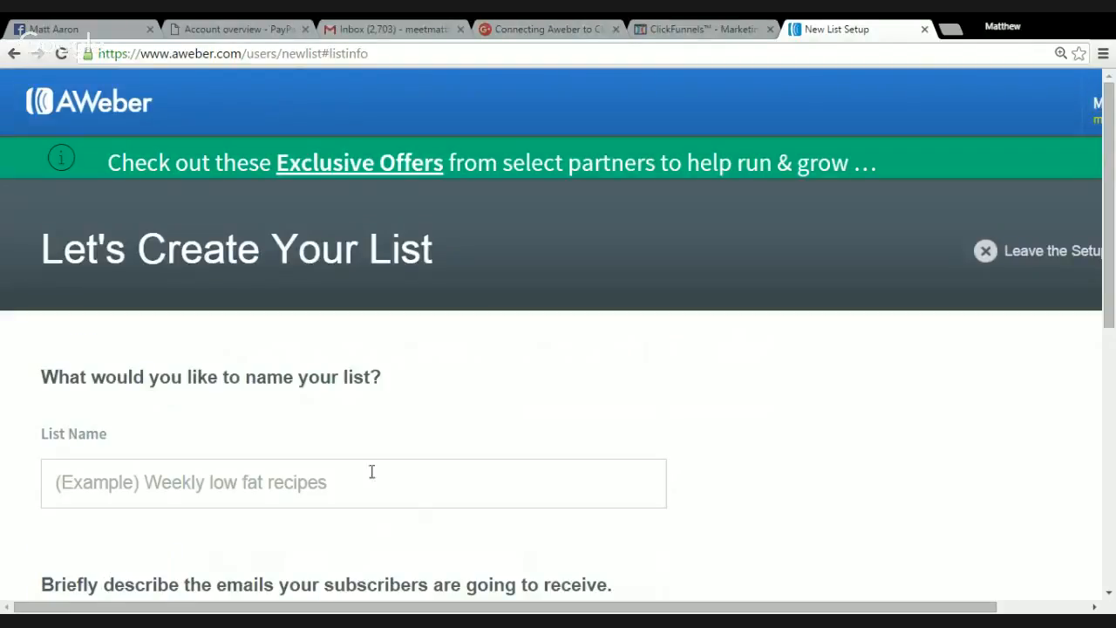
Name the new list "5 Keys to Free Leads".
{"action": "left_click", "coordinate": [255, 481]}
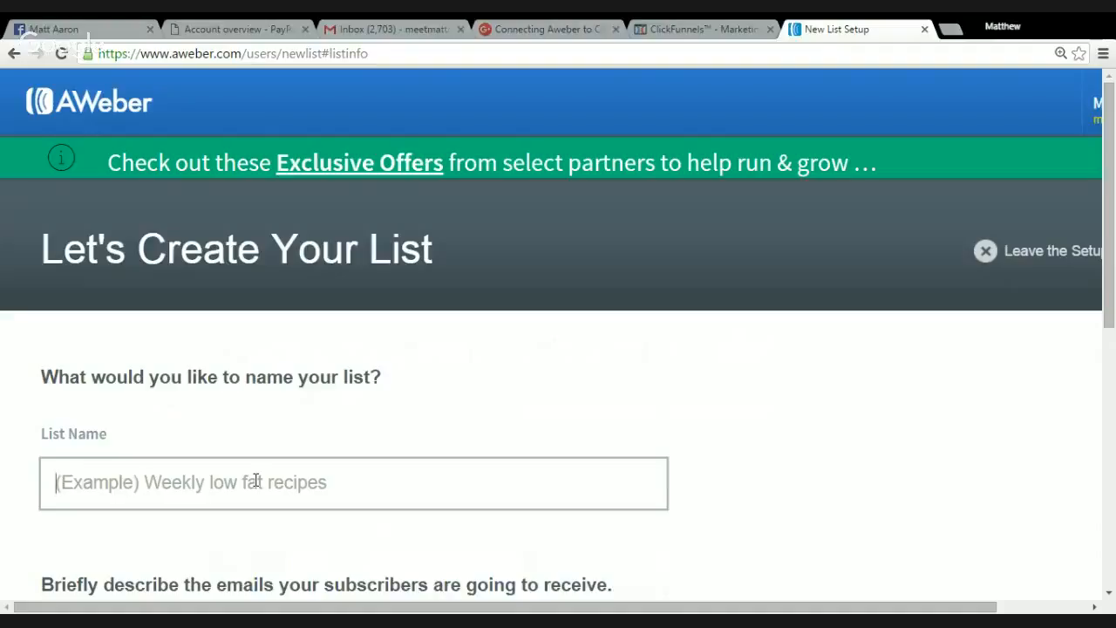
{"action": "type", "text": "5"}
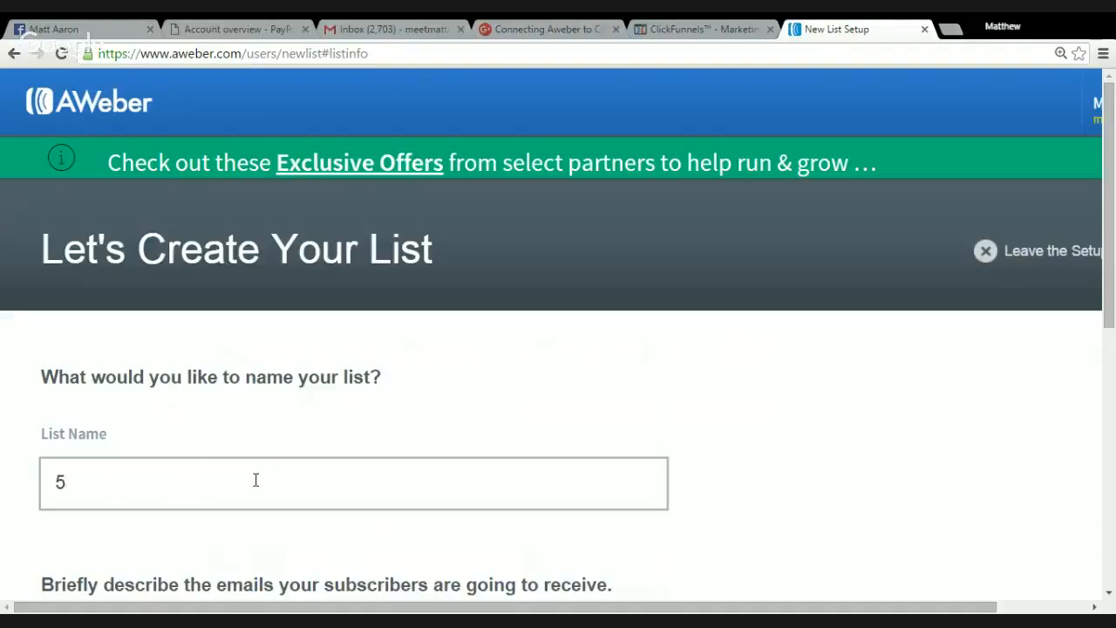
{"action": "type", "text": " Keys to Free Lea"}
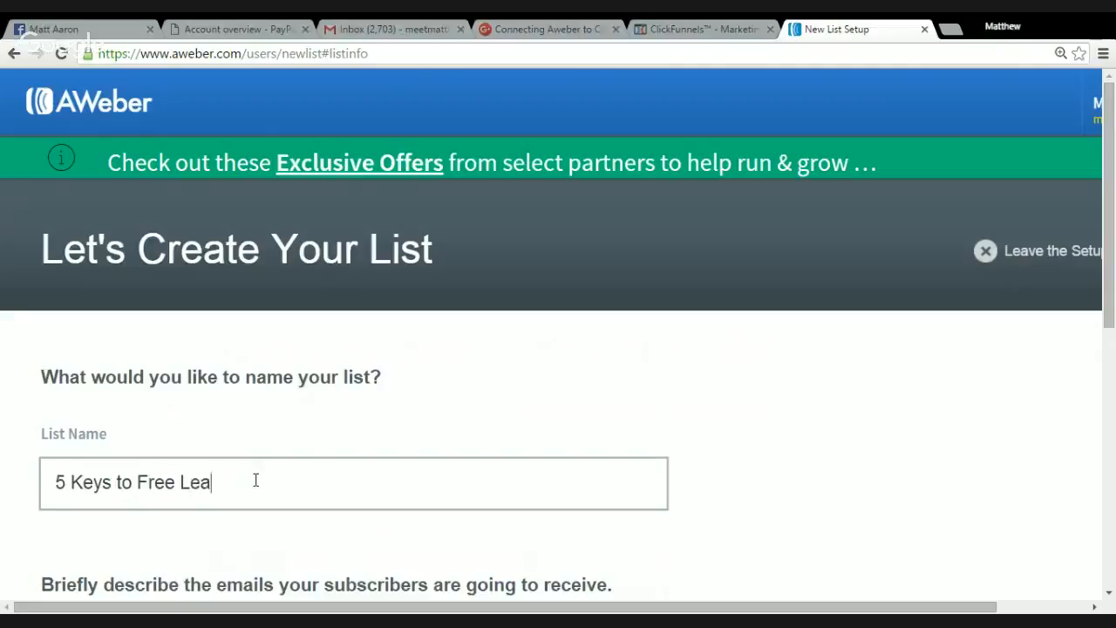
{"action": "type", "text": "sds"}
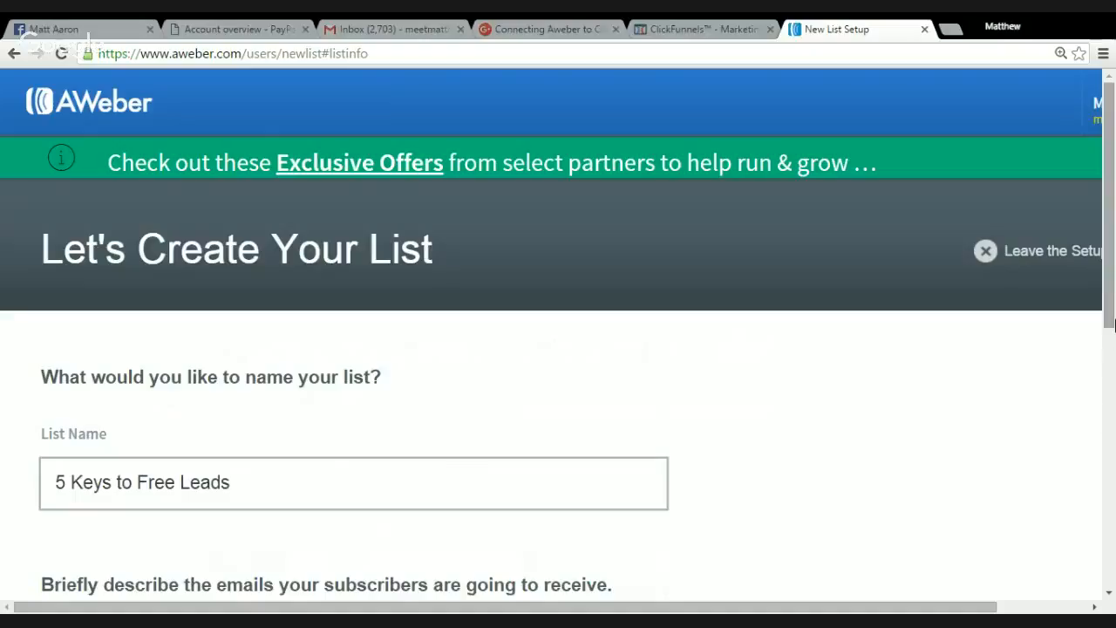
Enter the list description "Simple Step by step process shows how to start getting free leads today" and continue to the confirmation message.
{"action": "left_click_drag", "start_coordinate": [1112, 312], "coordinate": [1111, 420]}
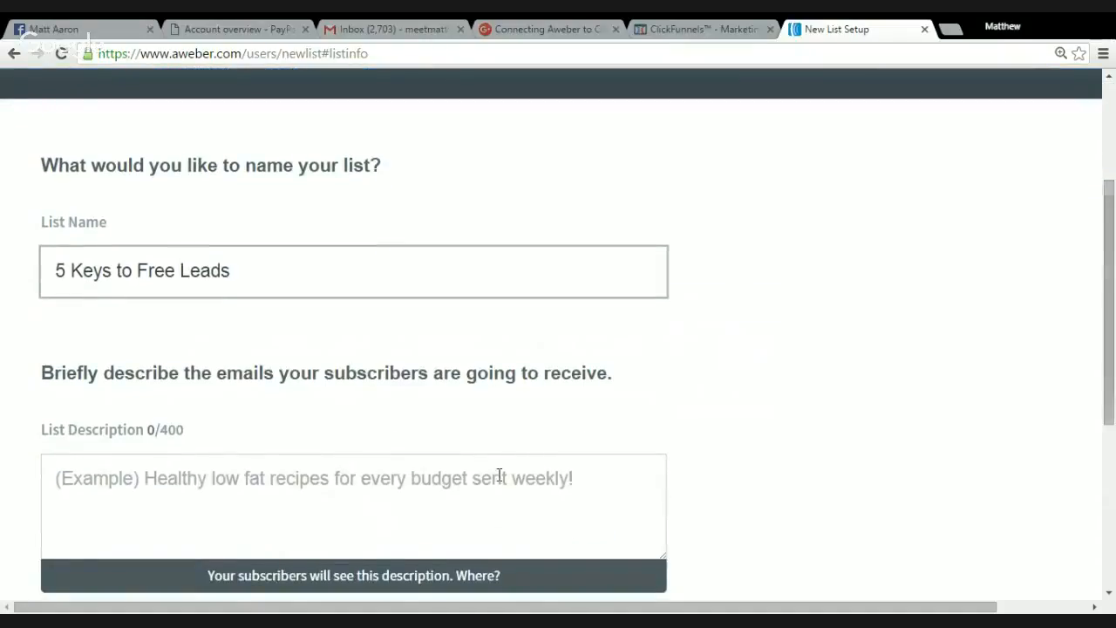
{"action": "left_click", "coordinate": [212, 479]}
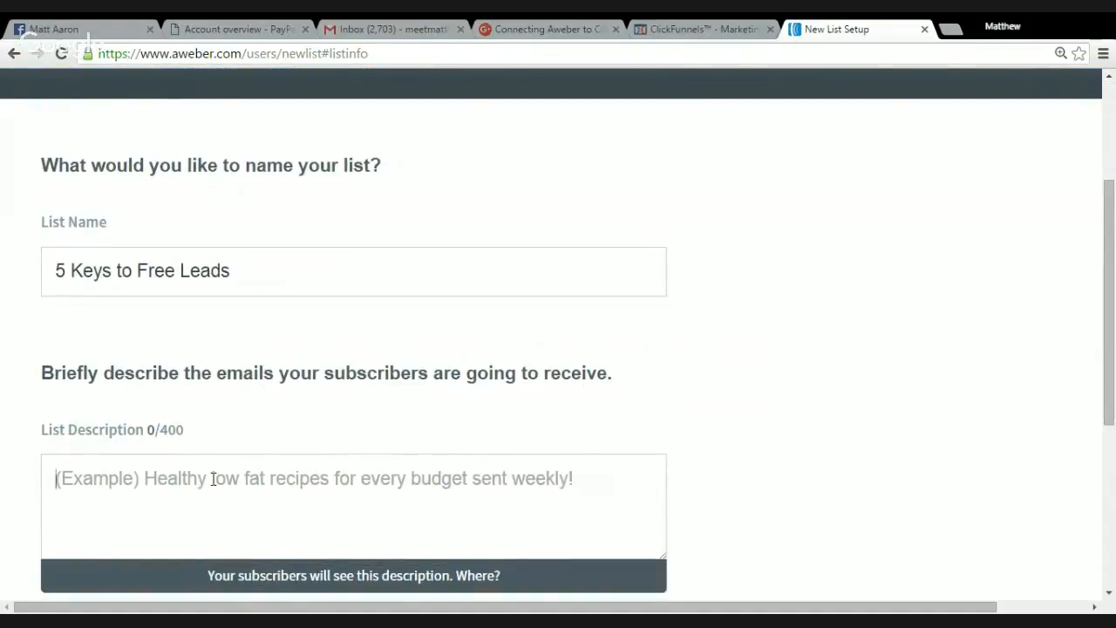
{"action": "type", "text": "Simp"}
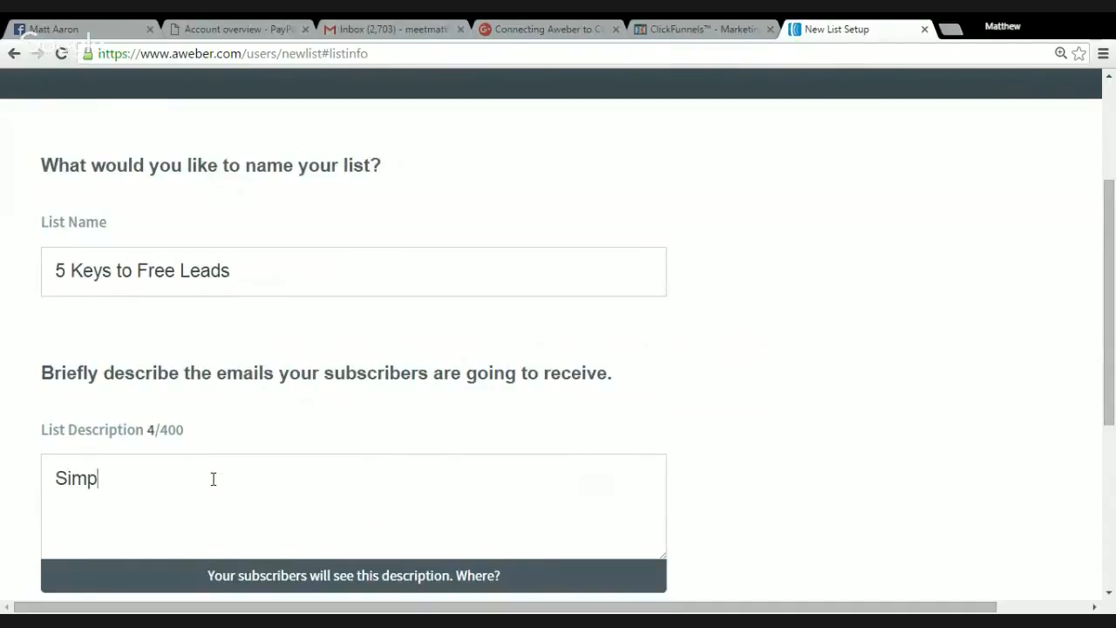
{"action": "type", "text": "le Step bys s"}
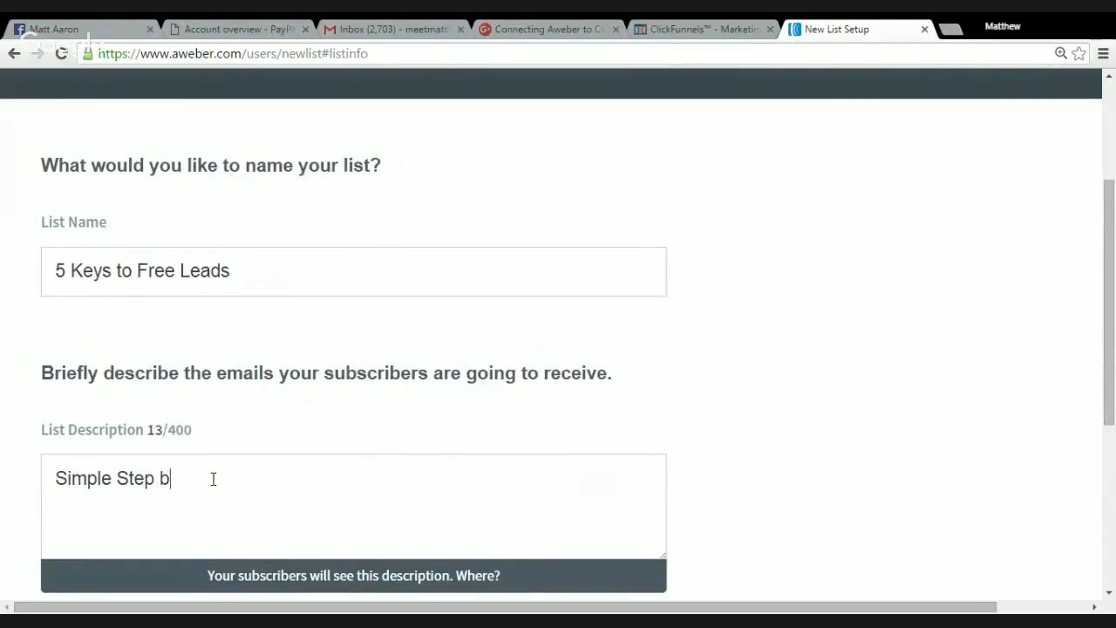
{"action": "key", "text": "BackSpace"}
{"action": "key", "text": "BackSpace"}
{"action": "key", "text": "BackSpace"}
{"action": "type", "text": "step process shows "}
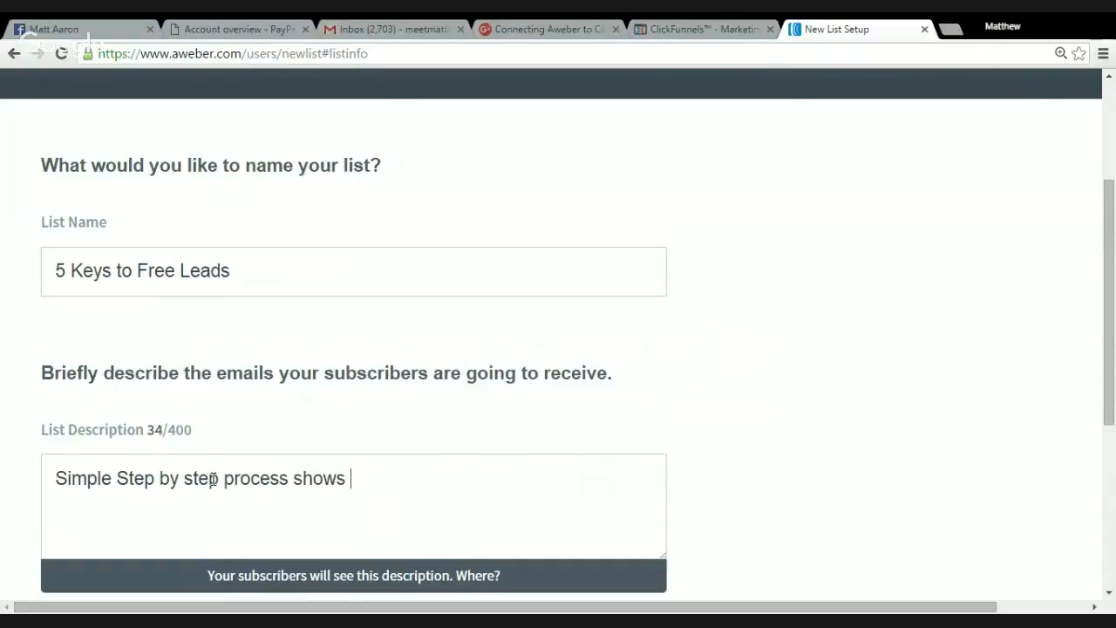
{"action": "type", "text": "hwo"}
{"action": "key", "text": "BackSpace"}
{"action": "key", "text": "BackSpace"}
{"action": "key", "text": "BackSpace"}
{"action": "key", "text": "BackSpace"}
{"action": "type", "text": "how to "}
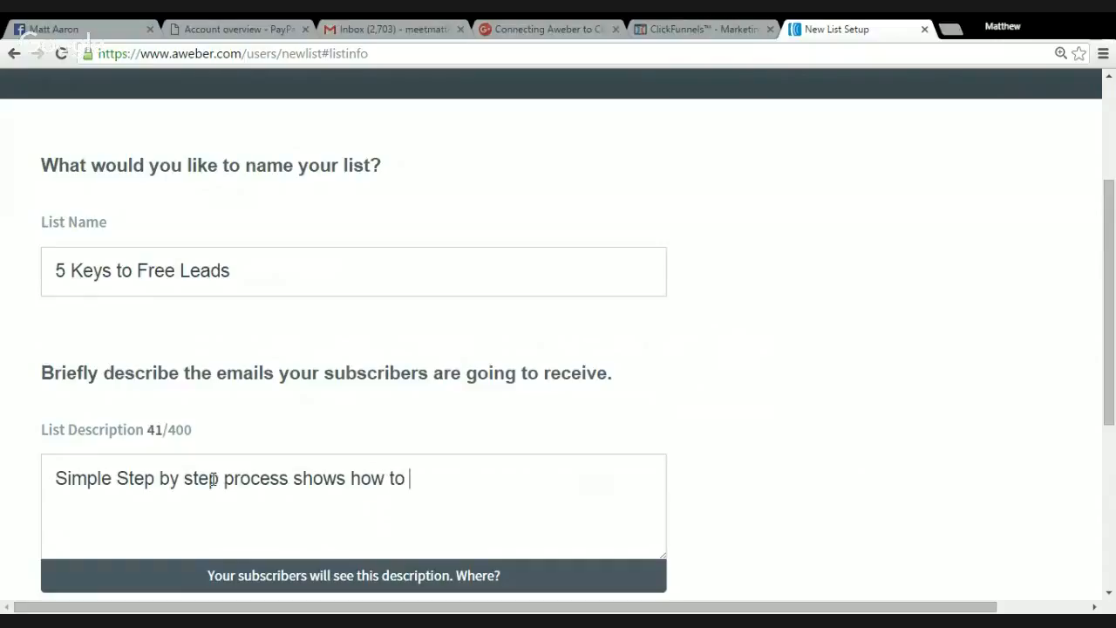
{"action": "type", "text": "start getting f"}
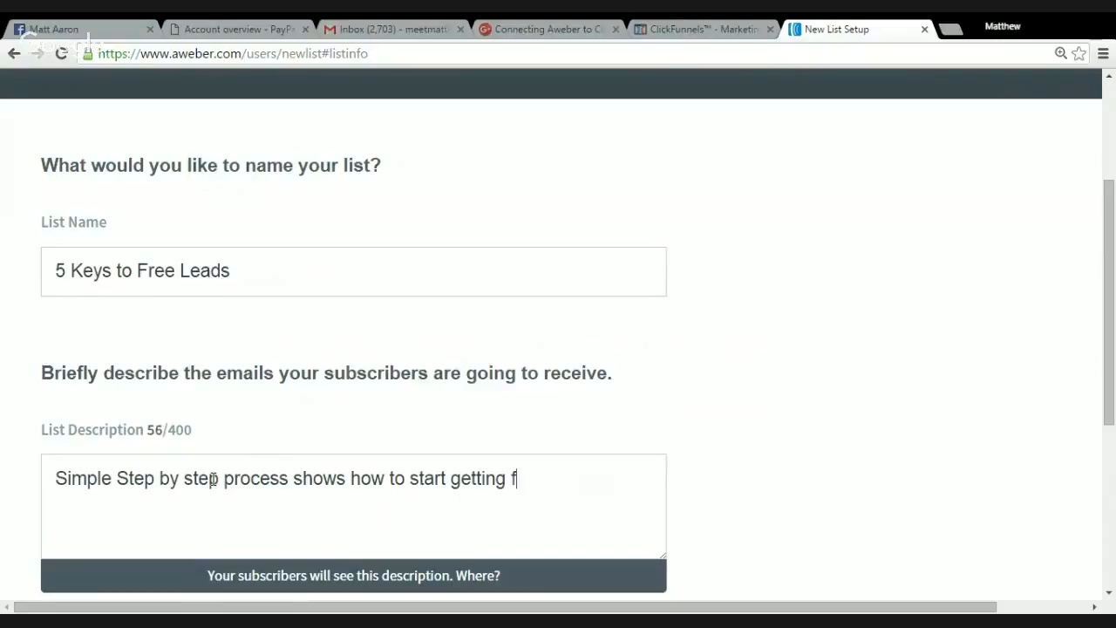
{"action": "type", "text": "ree leads today"}
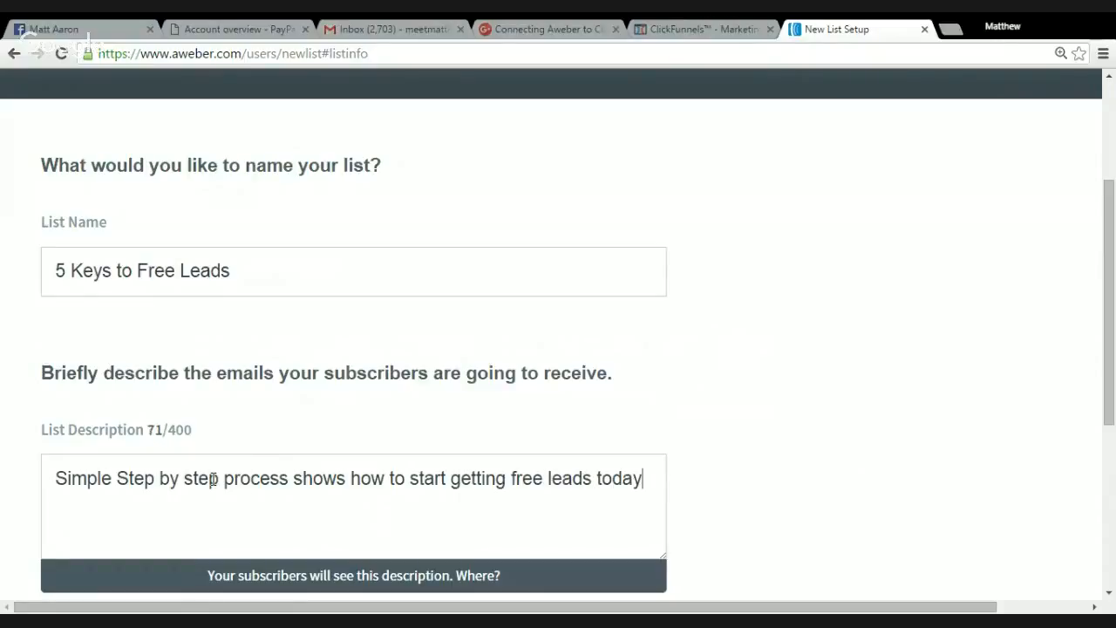
{"action": "left_click_drag", "start_coordinate": [1113, 336], "coordinate": [1112, 422]}
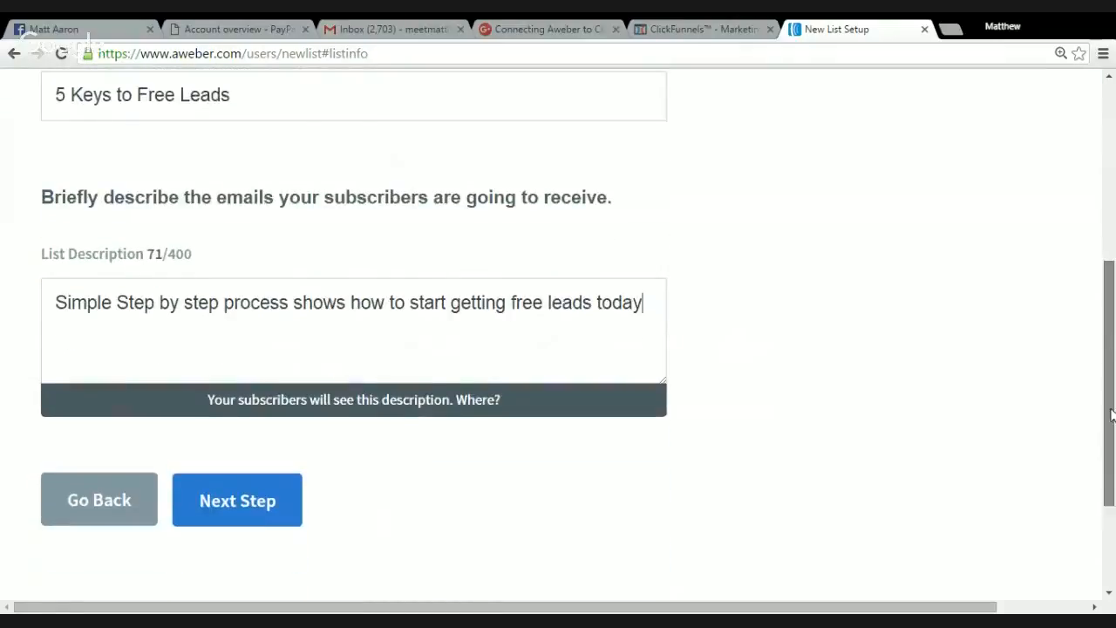
{"action": "left_click", "coordinate": [209, 506]}
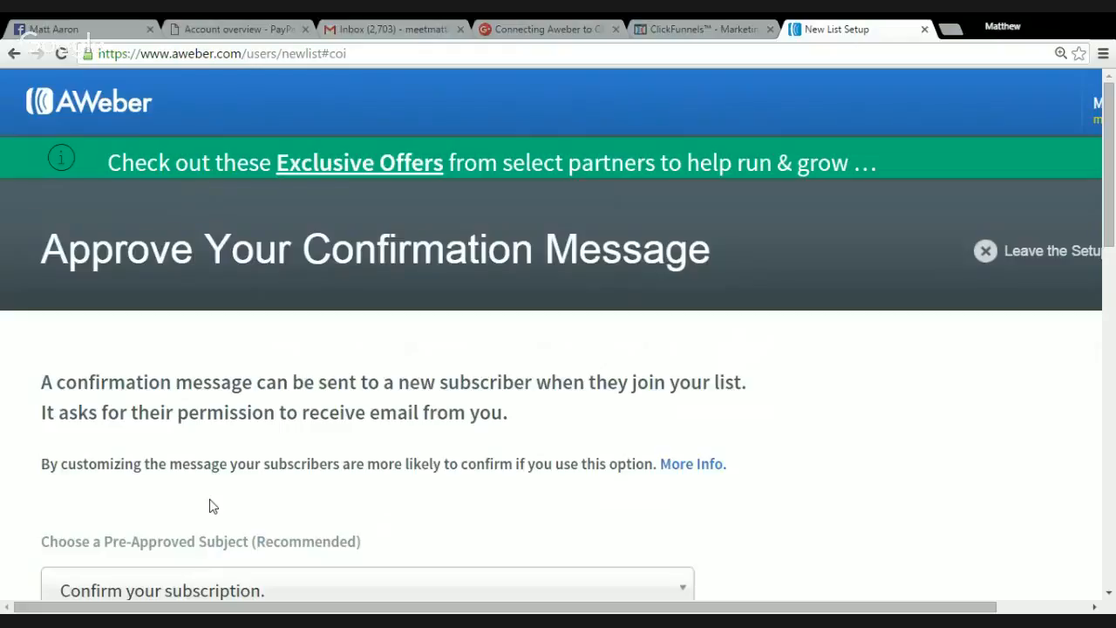
Review the default confirmation message, then approve it unchanged and create the list.
{"action": "left_click_drag", "start_coordinate": [1112, 187], "coordinate": [1113, 255]}
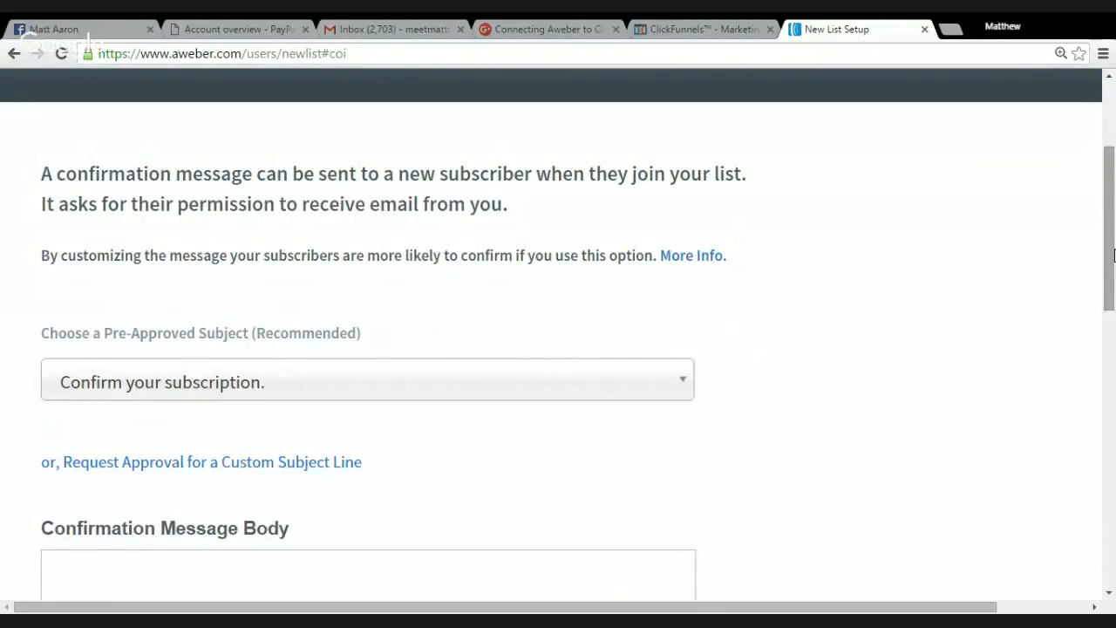
{"action": "left_click_drag", "start_coordinate": [1113, 255], "coordinate": [1112, 329]}
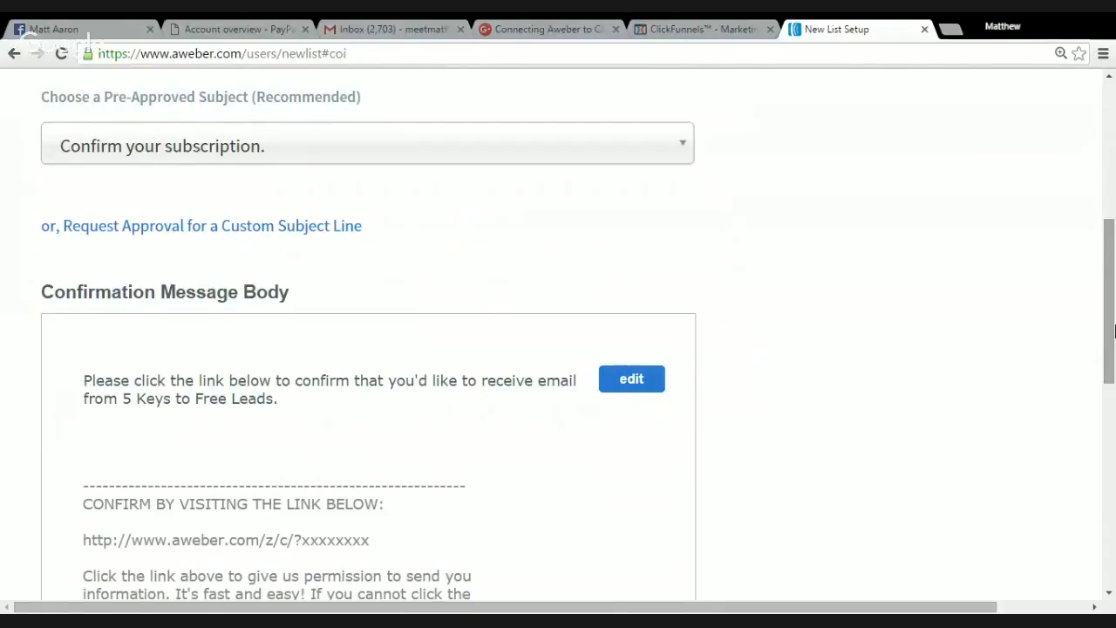
{"action": "left_click_drag", "start_coordinate": [1112, 324], "coordinate": [1109, 372]}
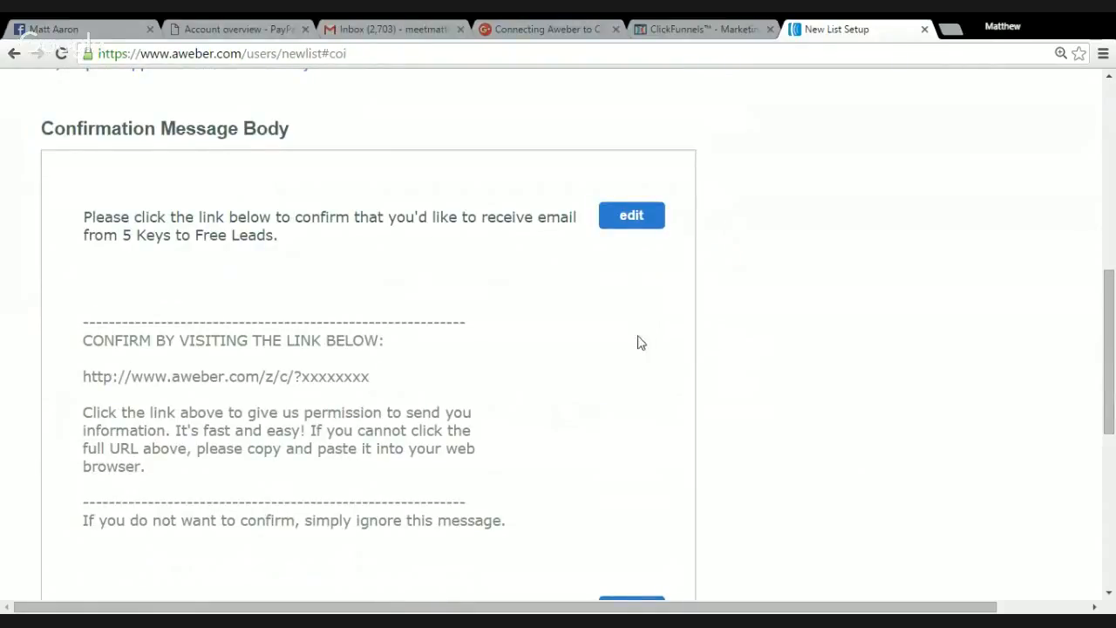
{"action": "left_click_drag", "start_coordinate": [1110, 323], "coordinate": [1109, 427]}
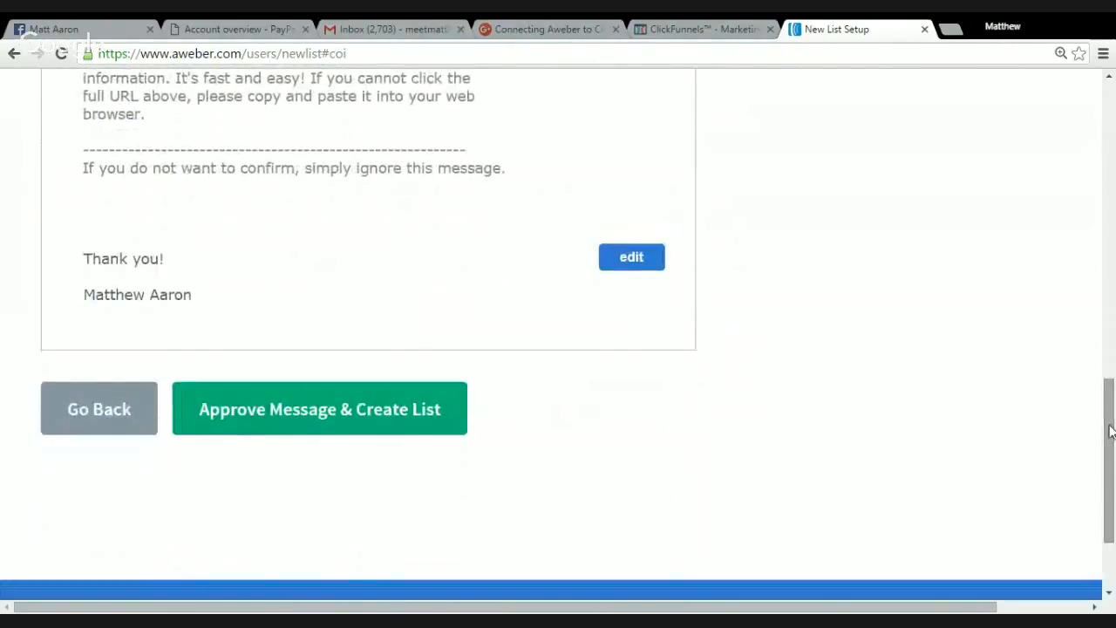
{"action": "left_click", "coordinate": [328, 411]}
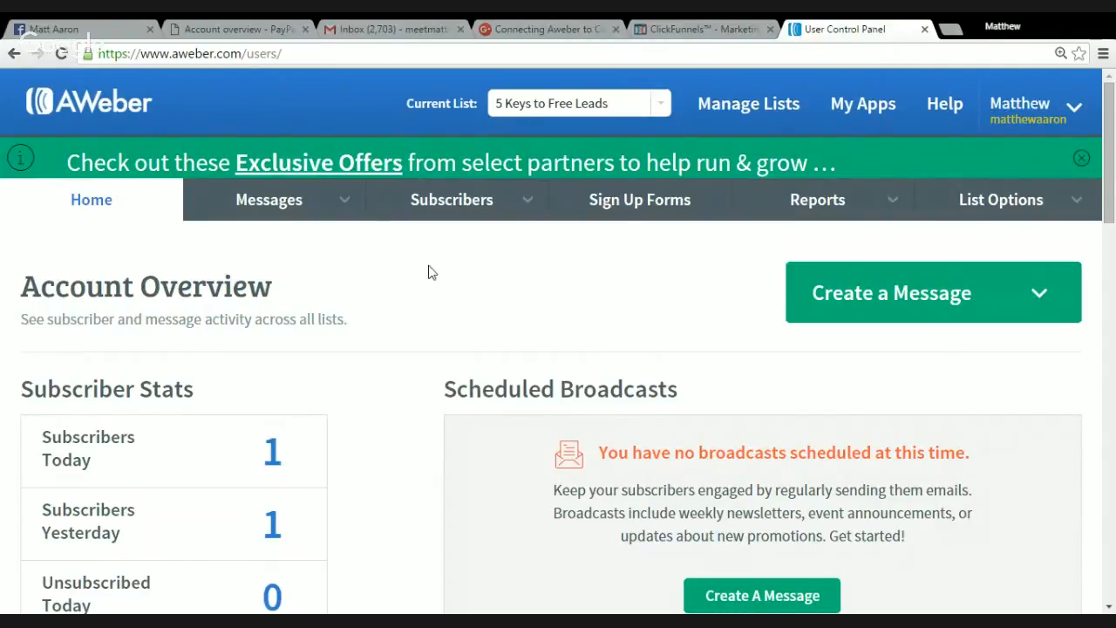
Open the Confirmed Opt-In options of the 5 Keys to Free Leads list.
{"action": "left_click", "coordinate": [737, 106]}
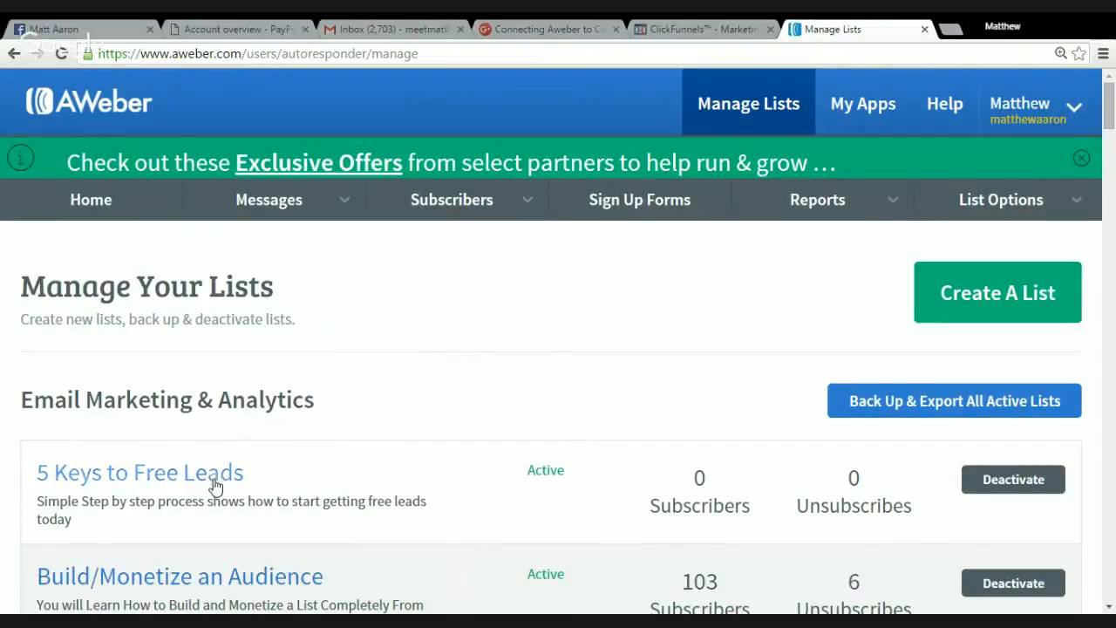
{"action": "left_click", "coordinate": [138, 482]}
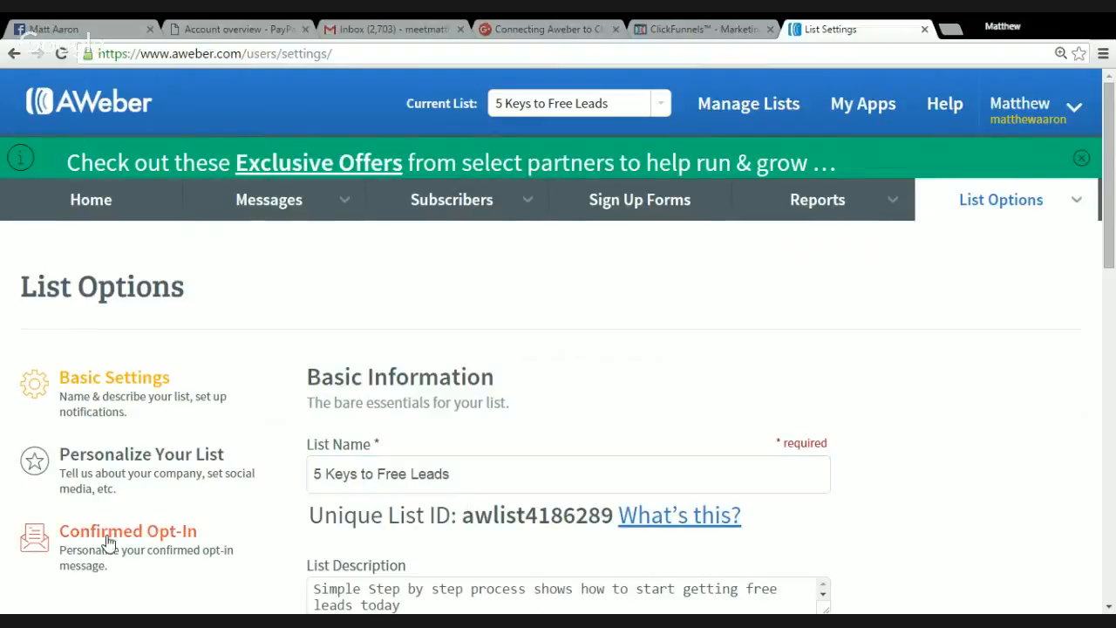
{"action": "left_click", "coordinate": [108, 536]}
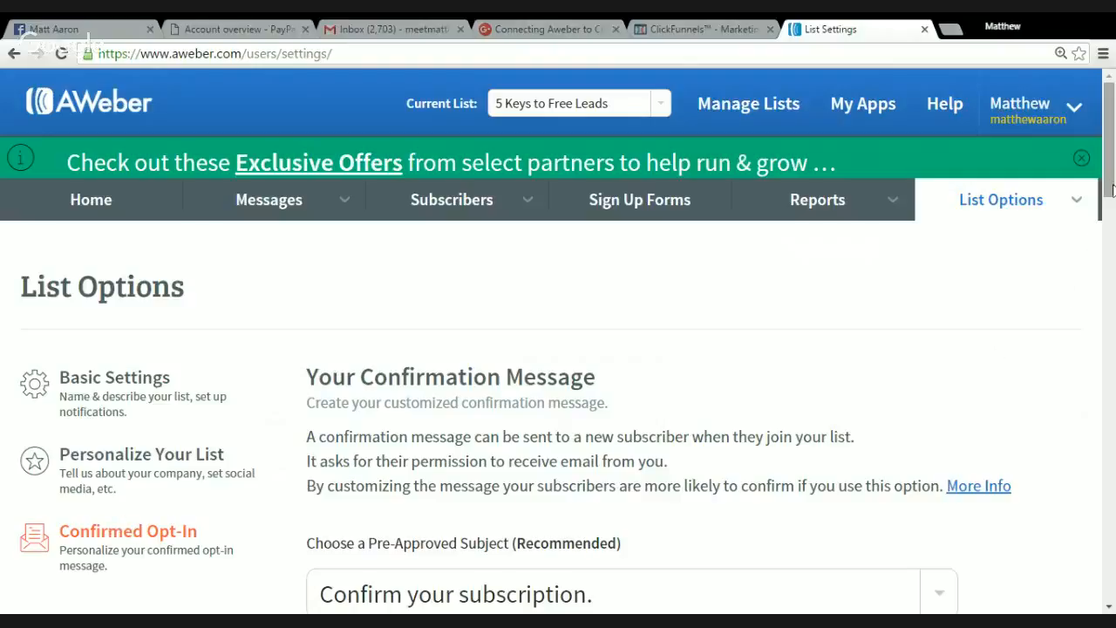
Turn off the confirmed opt-in email for Web Forms, confirm disabling it, and save the list settings.
{"action": "left_click_drag", "start_coordinate": [1111, 190], "coordinate": [1111, 462]}
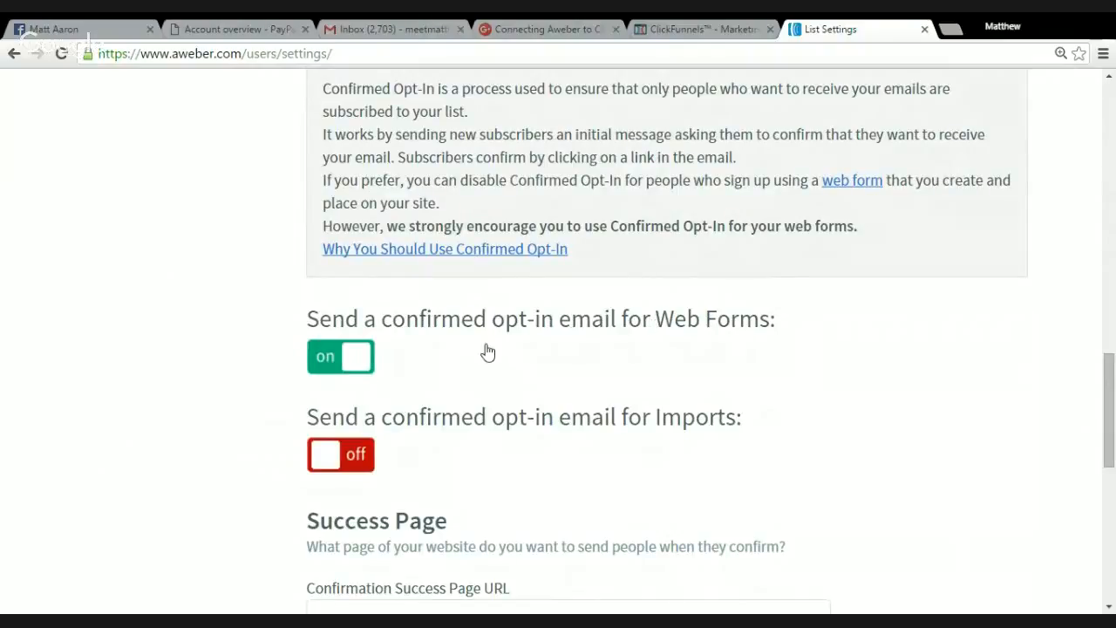
{"action": "left_click", "coordinate": [349, 362]}
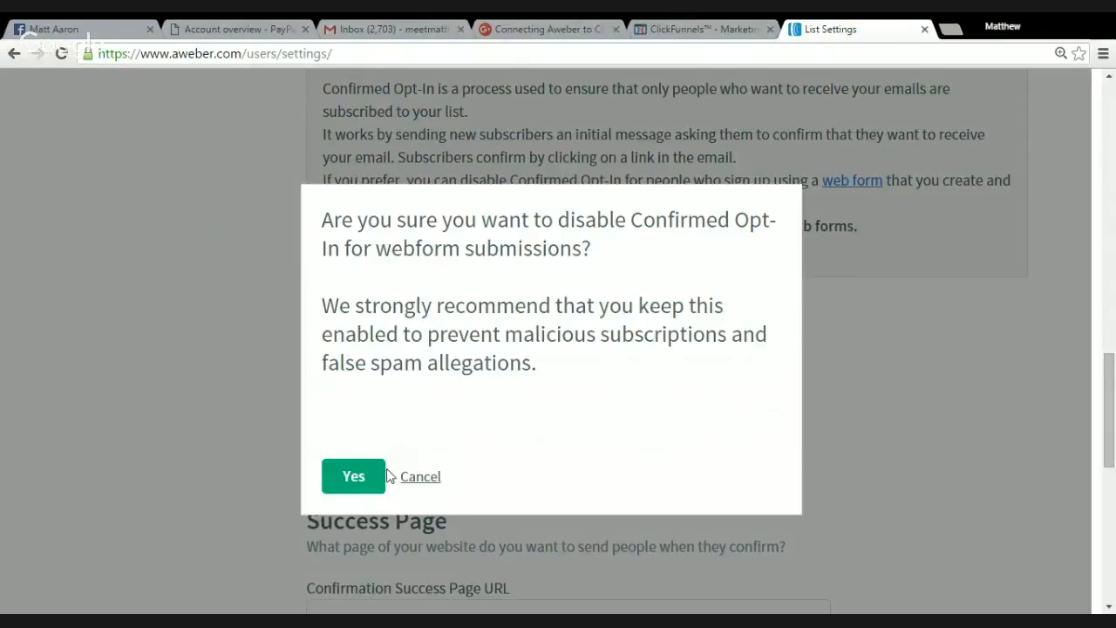
{"action": "left_click", "coordinate": [356, 477]}
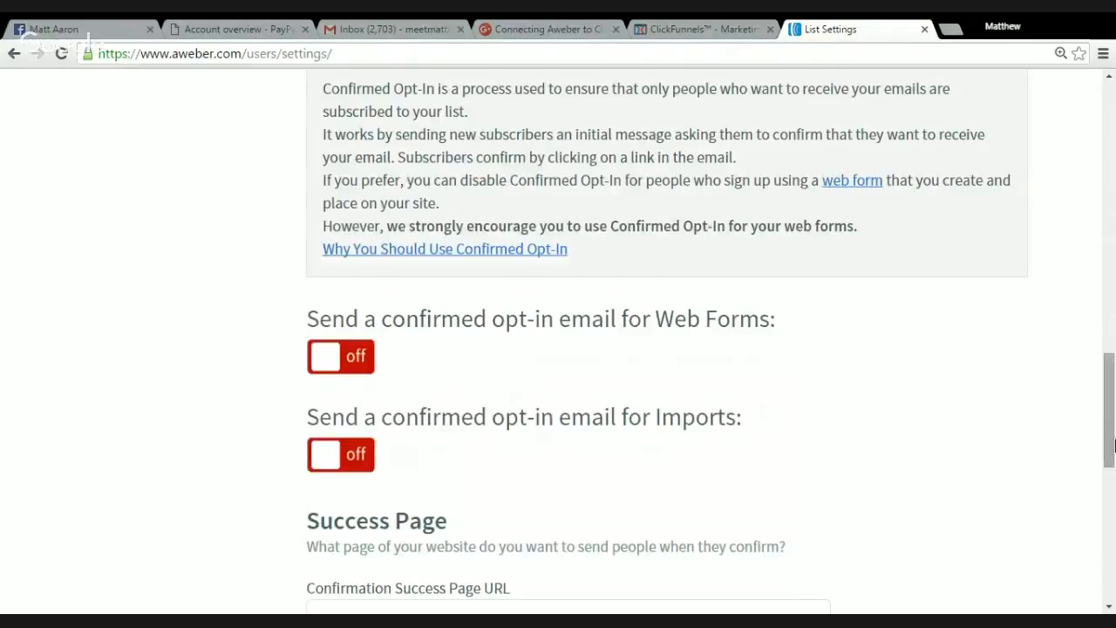
{"action": "left_click_drag", "start_coordinate": [1111, 388], "coordinate": [1111, 506]}
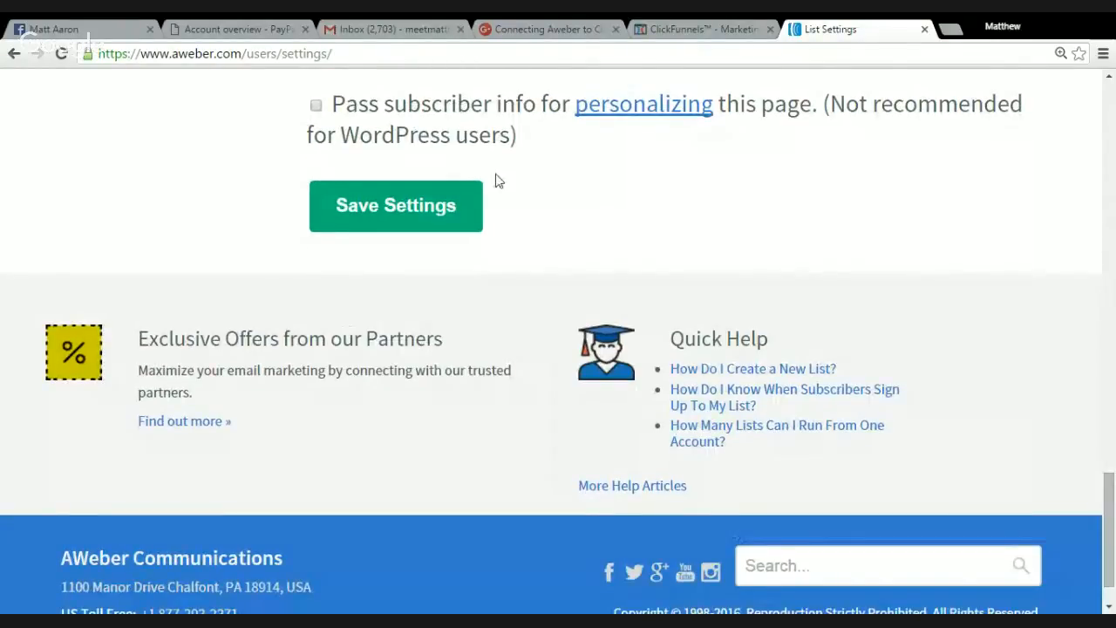
{"action": "left_click", "coordinate": [382, 209]}
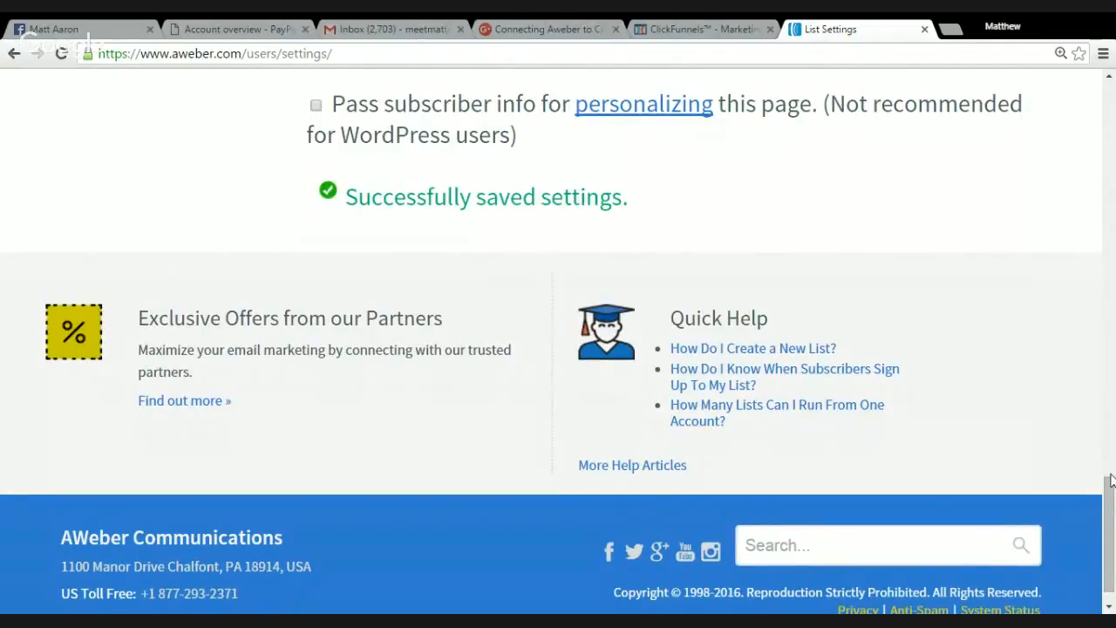
Start a sign-up form for the 5 Keys to Free Leads list and save its default Name and Email design.
{"action": "left_click_drag", "start_coordinate": [1112, 522], "coordinate": [1107, 127]}
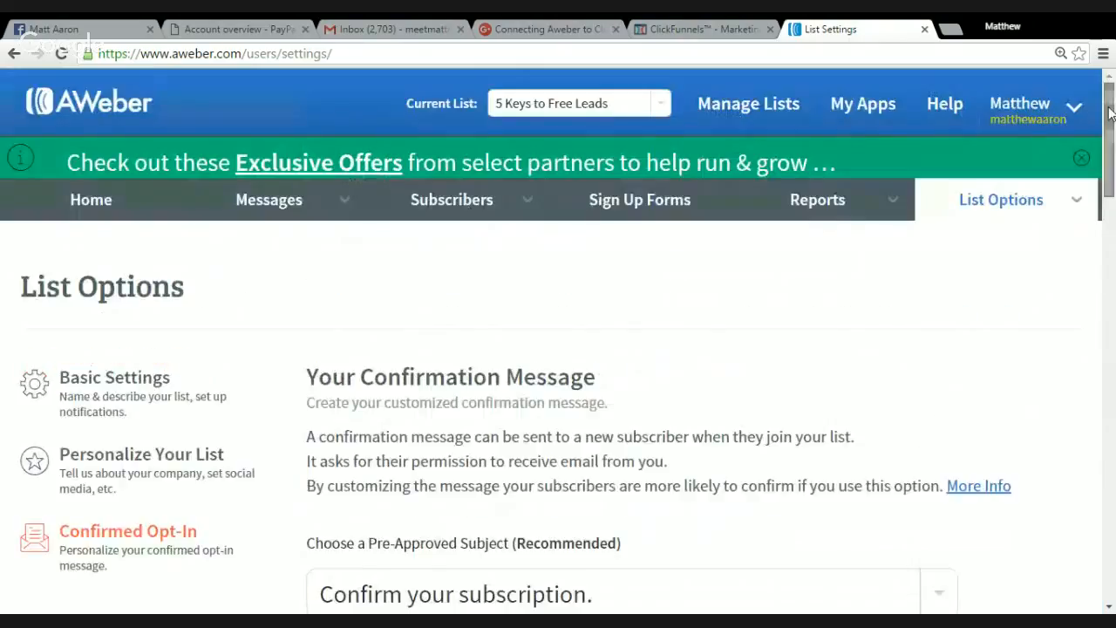
{"action": "left_click", "coordinate": [634, 211]}
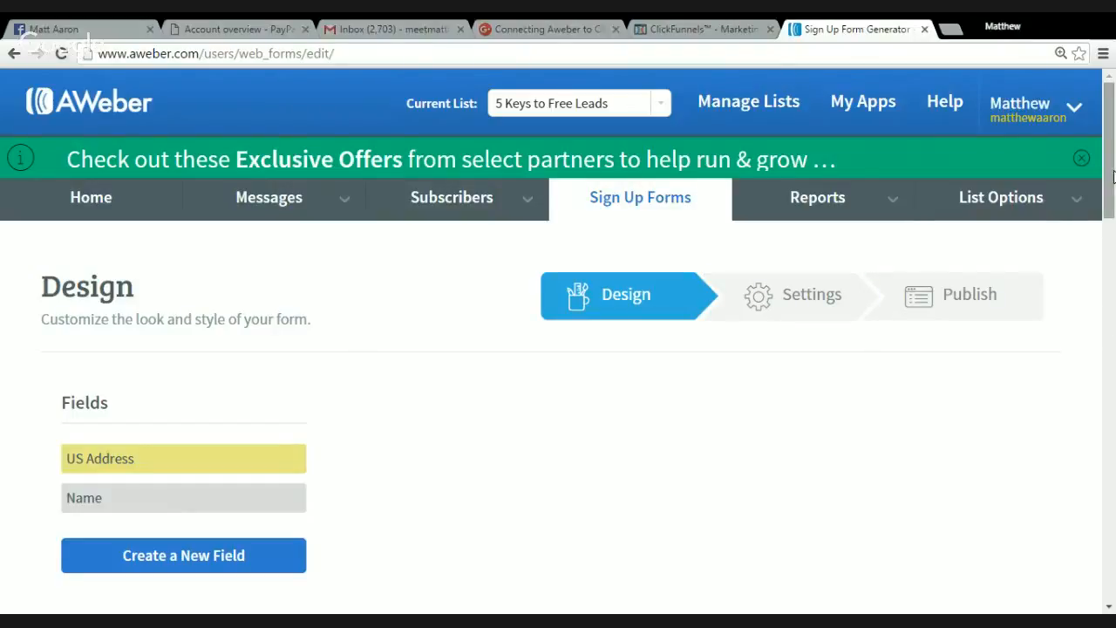
{"action": "left_click_drag", "start_coordinate": [1111, 161], "coordinate": [1113, 129]}
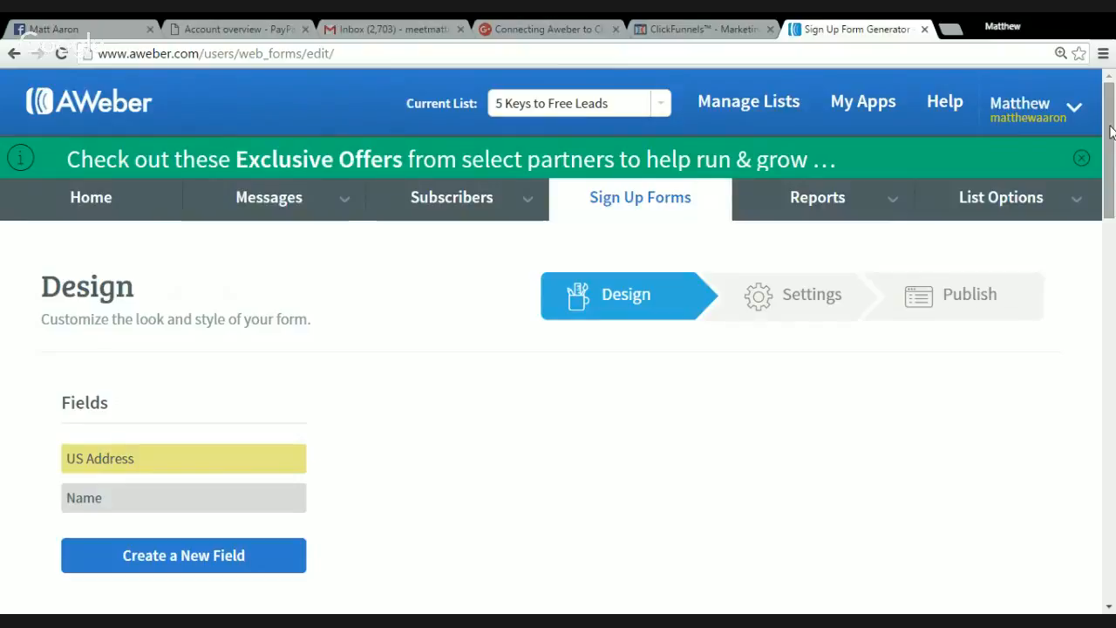
{"action": "left_click_drag", "start_coordinate": [1111, 130], "coordinate": [1112, 414]}
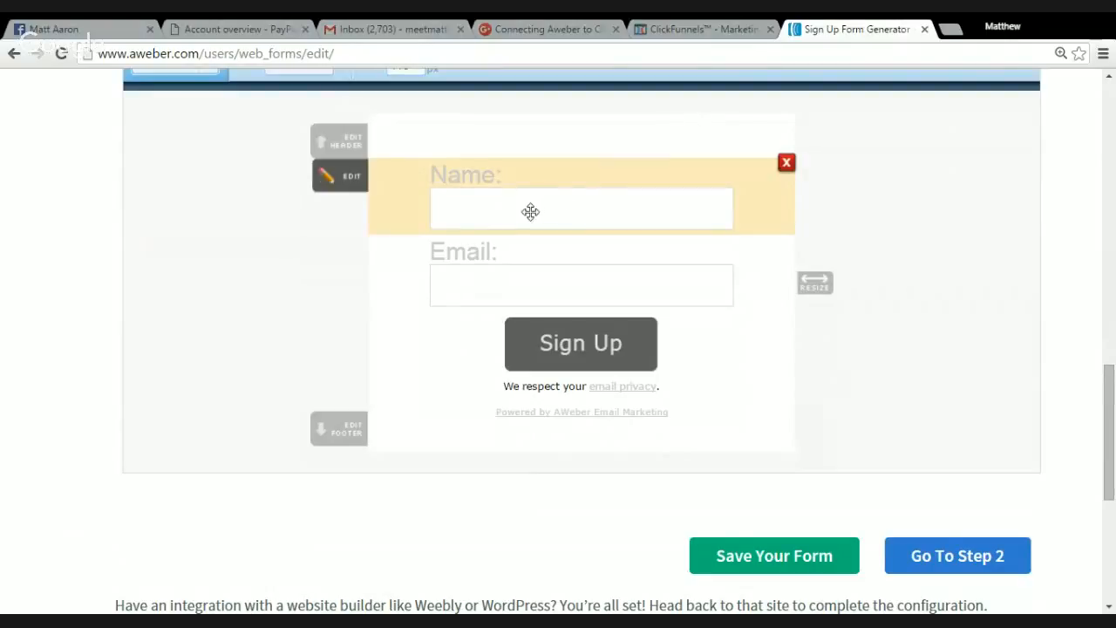
{"action": "scroll", "coordinate": [1062, 390], "scroll_direction": "down", "scroll_amount": 3}
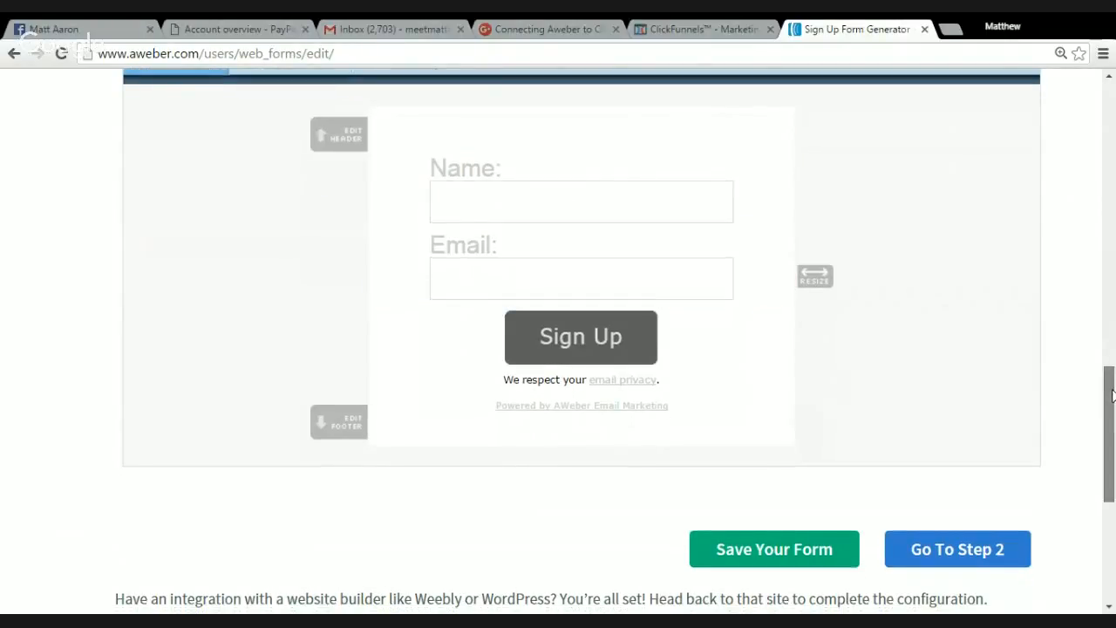
{"action": "left_click", "coordinate": [770, 273]}
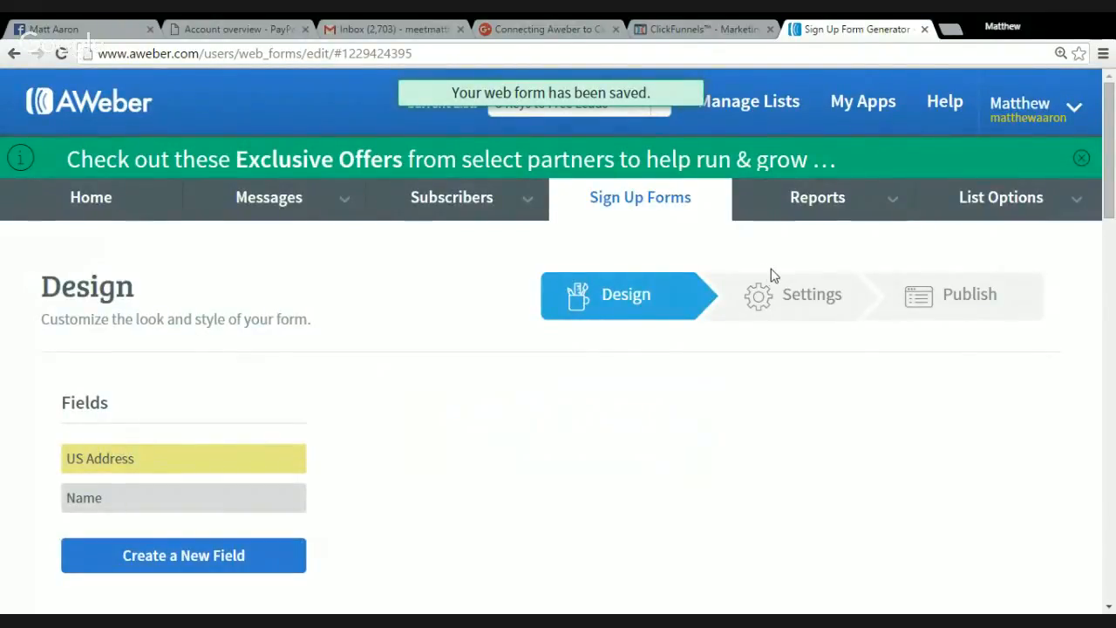
Advance the web form through its default settings to the Publish stage, then return to the account overview.
{"action": "left_click_drag", "start_coordinate": [1110, 180], "coordinate": [1109, 440]}
{"action": "scroll", "coordinate": [1018, 481], "scroll_direction": "down", "scroll_amount": 1}
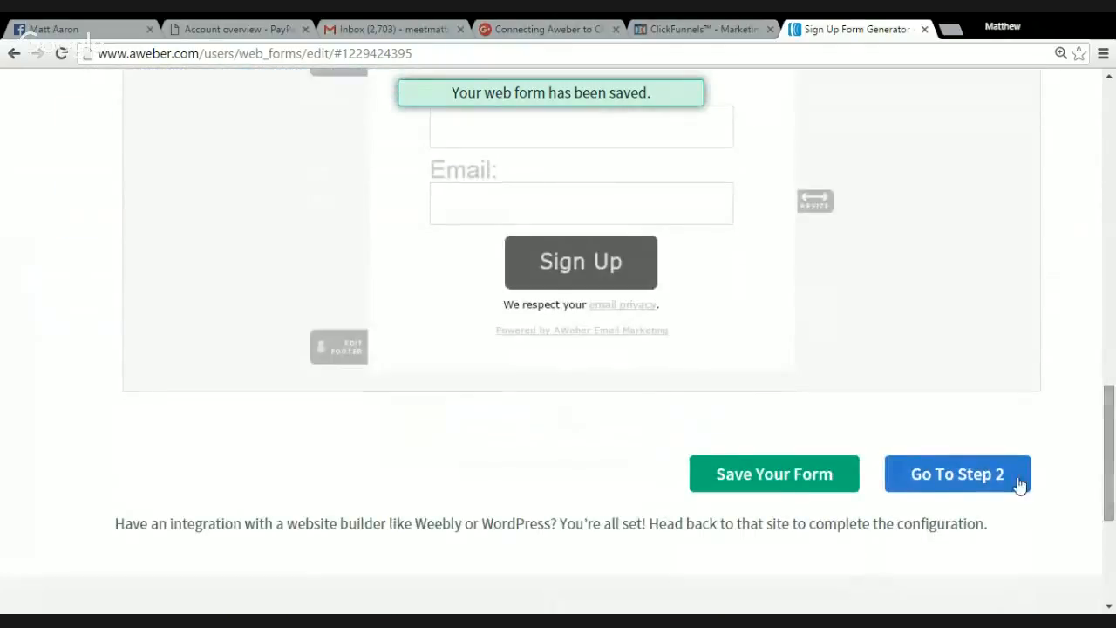
{"action": "left_click", "coordinate": [961, 474]}
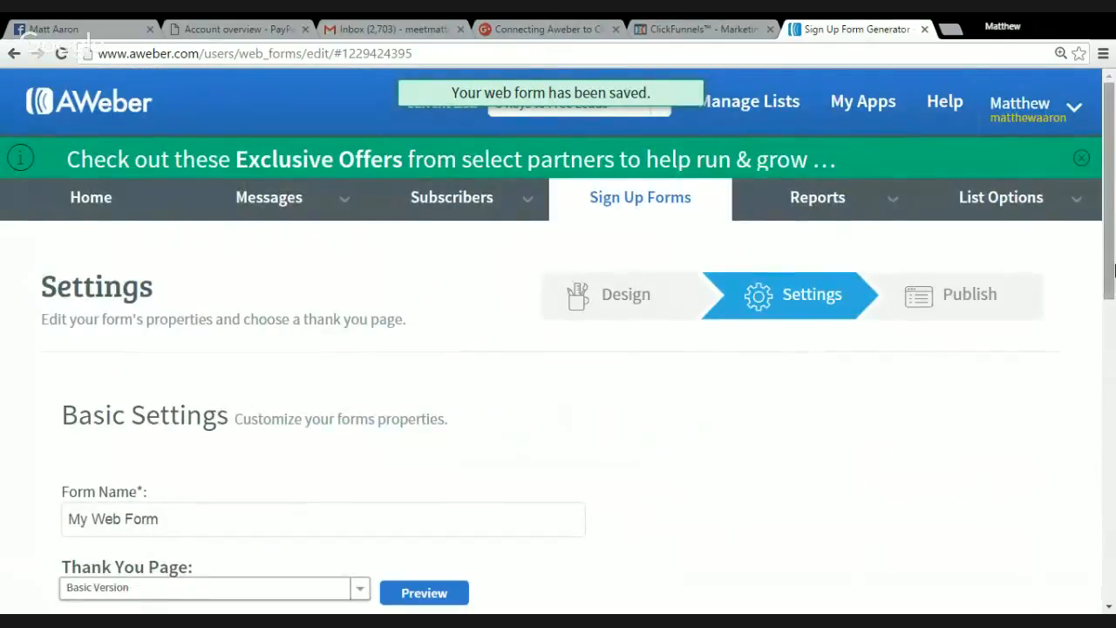
{"action": "scroll", "coordinate": [1111, 253], "scroll_direction": "down", "scroll_amount": 1}
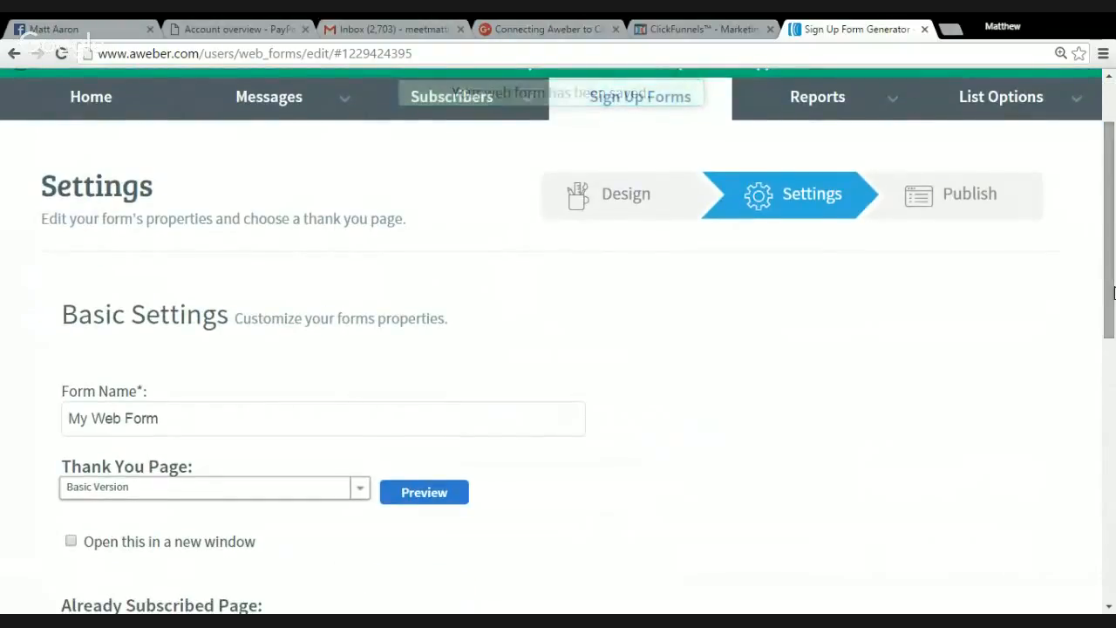
{"action": "scroll", "coordinate": [1112, 258], "scroll_direction": "down", "scroll_amount": 4}
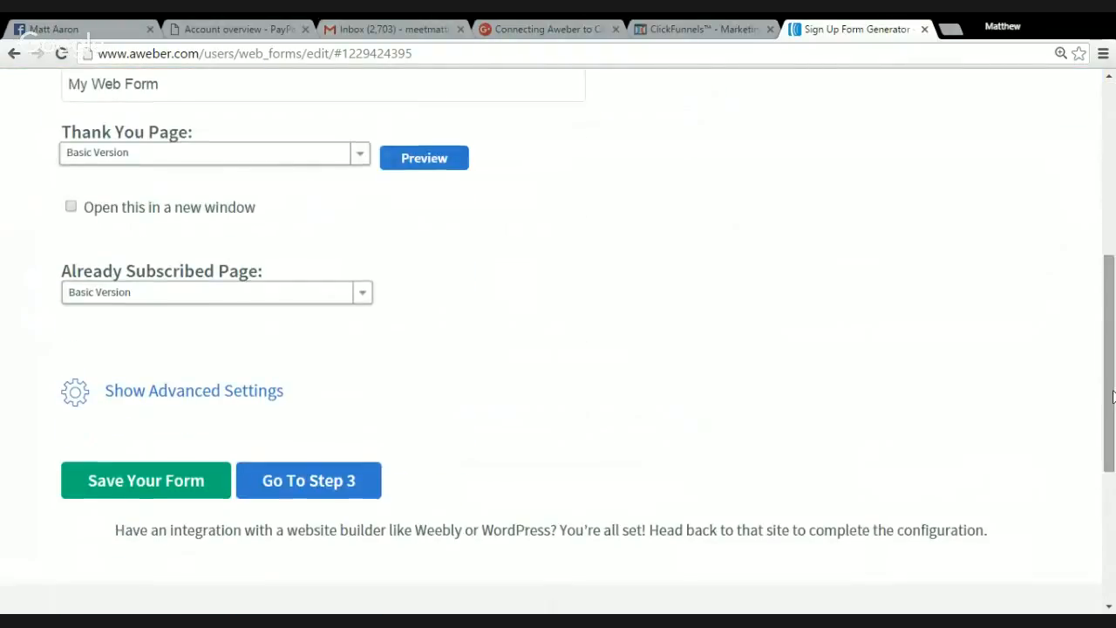
{"action": "left_click", "coordinate": [323, 482]}
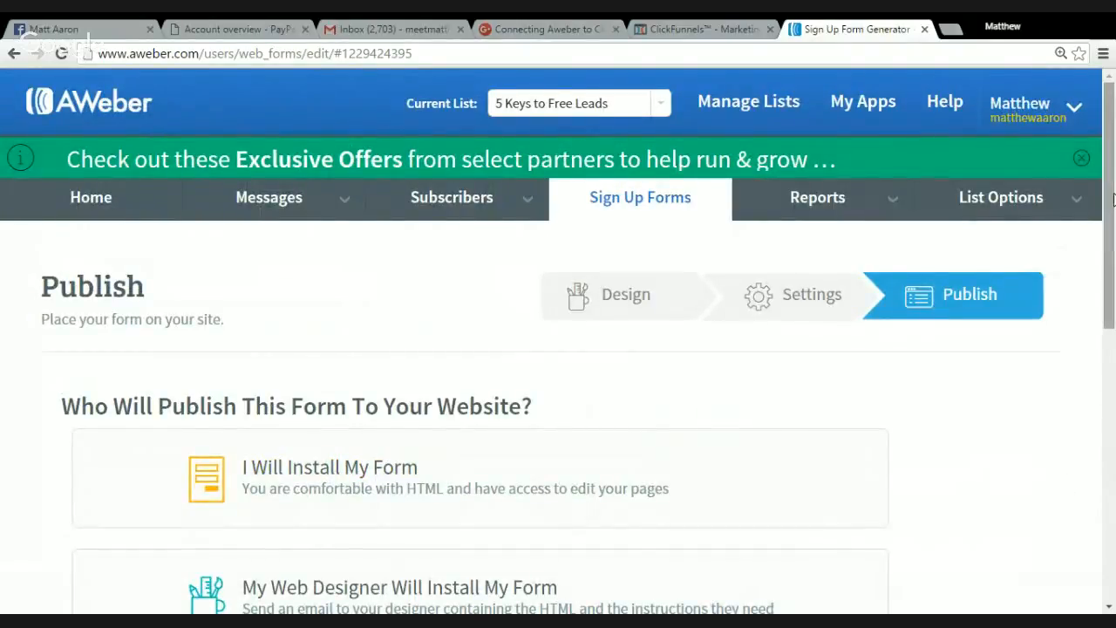
{"action": "mouse_move", "coordinate": [1113, 200]}
{"action": "left_mouse_down"}
{"action": "mouse_move", "coordinate": [1100, 347]}
{"action": "mouse_move", "coordinate": [1113, 385]}
{"action": "mouse_move", "coordinate": [1111, 197]}
{"action": "left_mouse_up"}
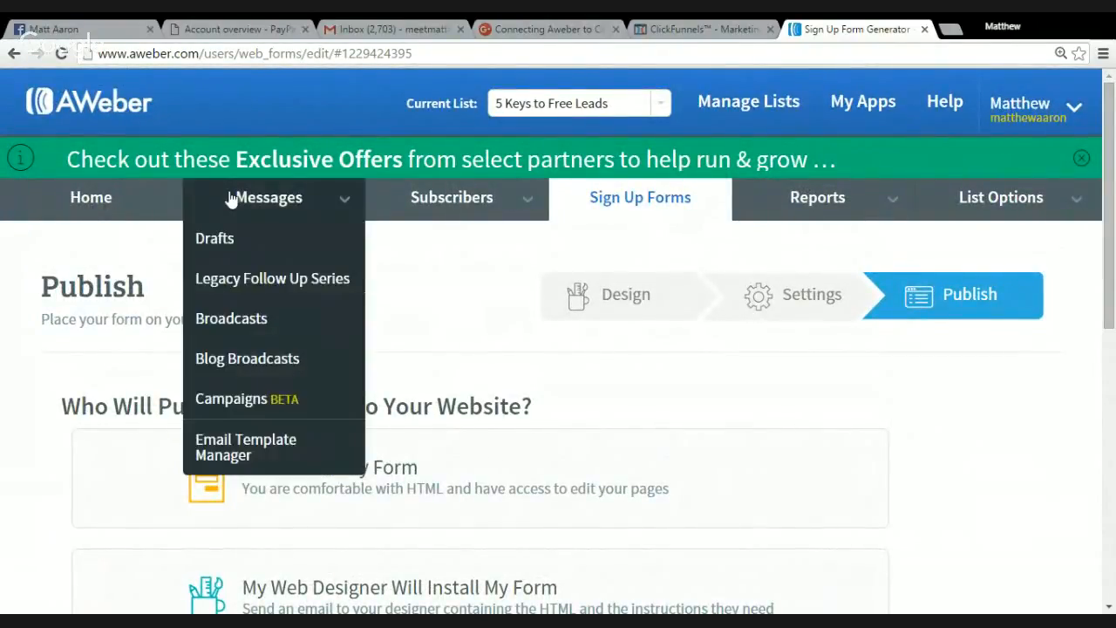
{"action": "left_click", "coordinate": [80, 203]}
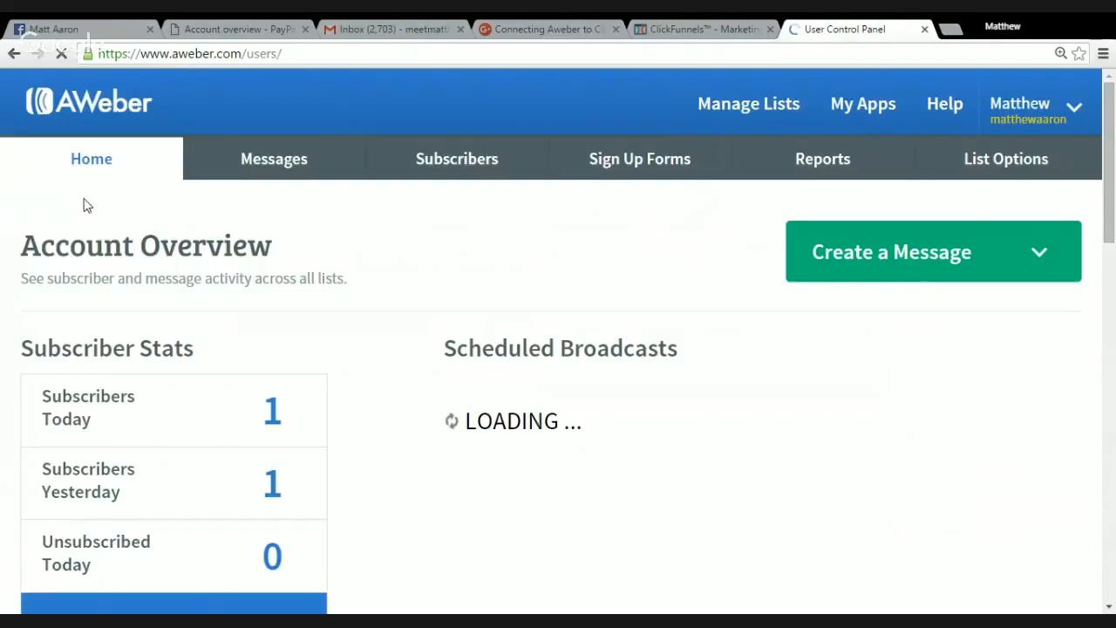
Switch to ClickFunnels and open the Optin page of the Free Training Session funnel for editing.
{"action": "left_click", "coordinate": [684, 34]}
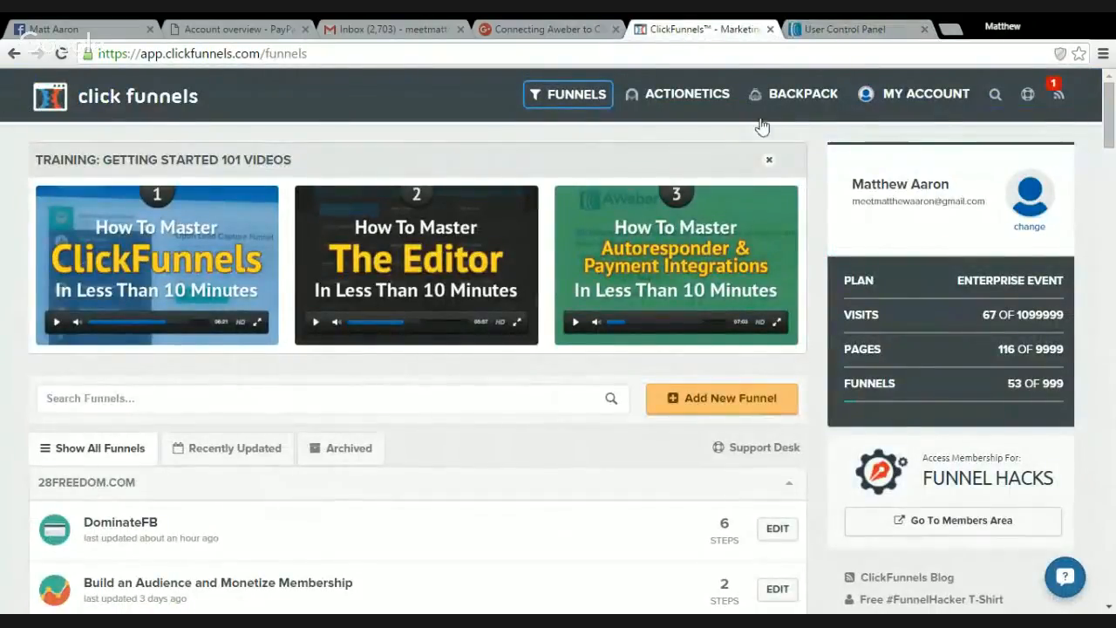
{"action": "left_click_drag", "start_coordinate": [1109, 126], "coordinate": [1113, 190]}
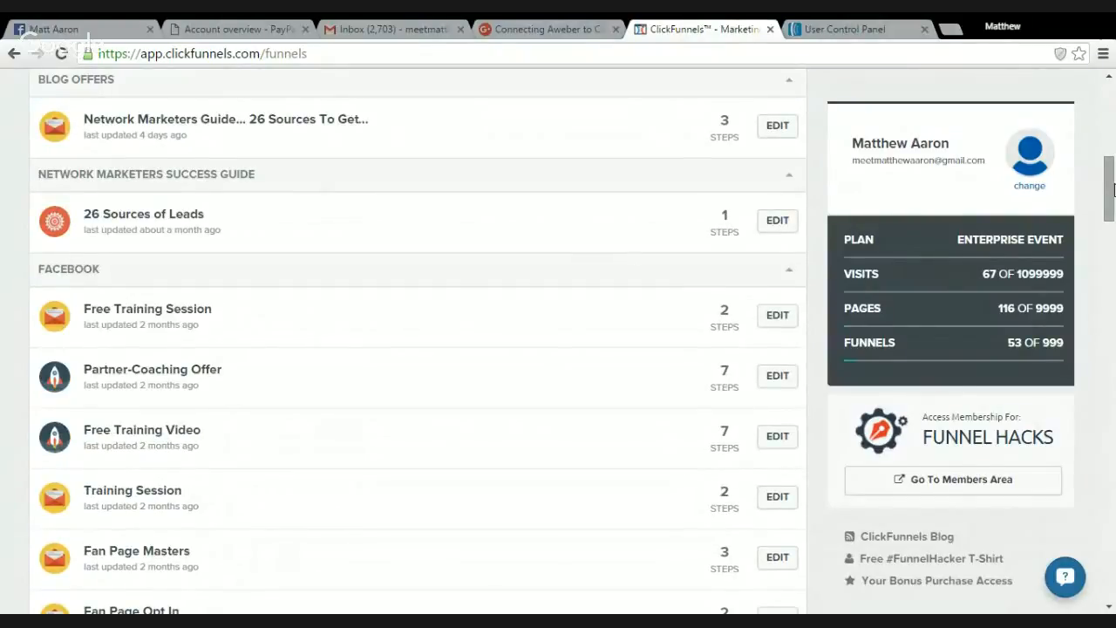
{"action": "left_click", "coordinate": [150, 317]}
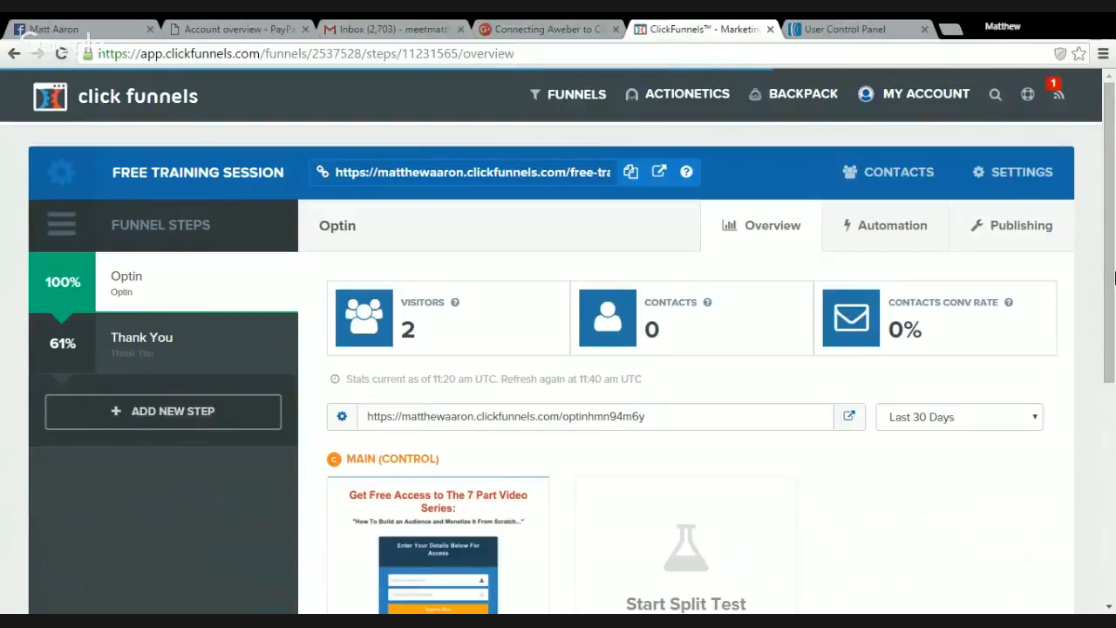
{"action": "left_click_drag", "start_coordinate": [1110, 218], "coordinate": [1060, 337]}
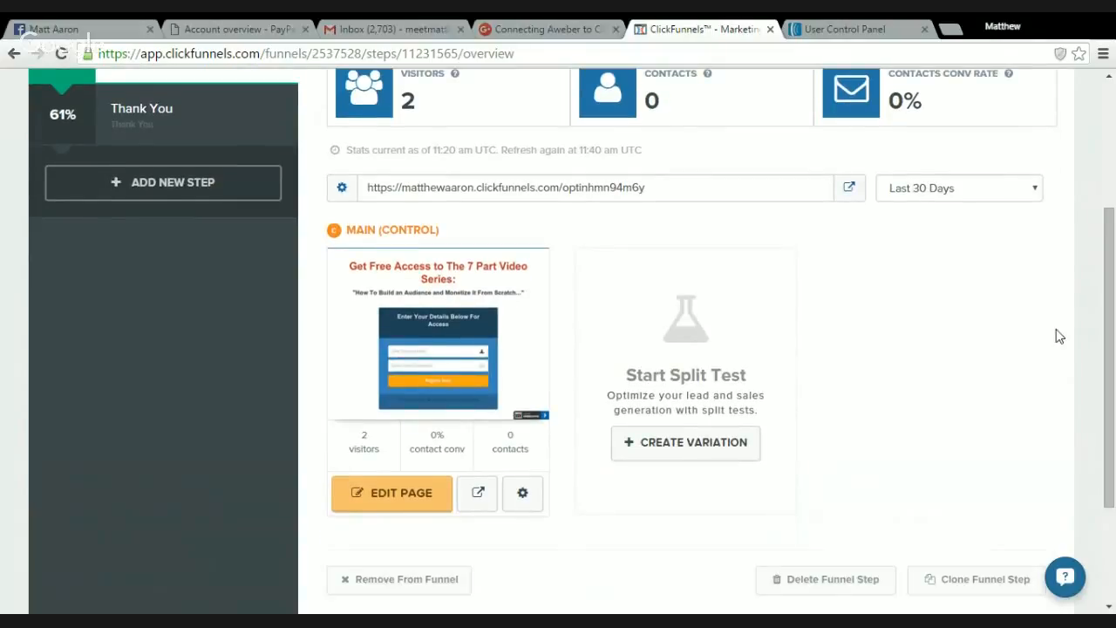
{"action": "left_click", "coordinate": [398, 494]}
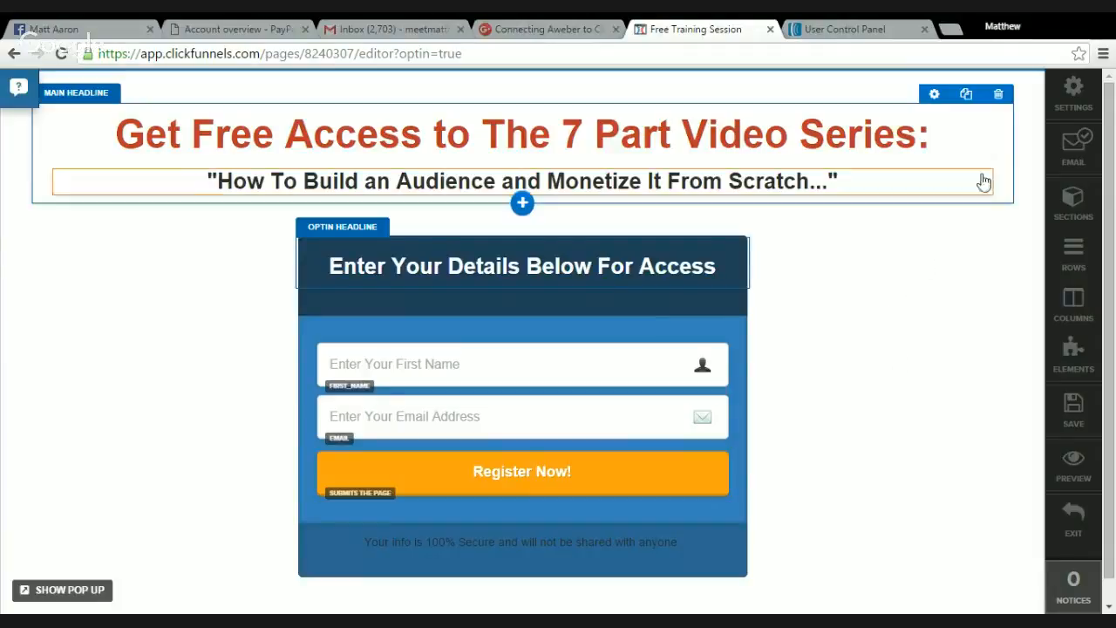
Remove the existing autoresponder integration from the opt-in page and close the email integration settings.
{"action": "left_click", "coordinate": [1074, 155]}
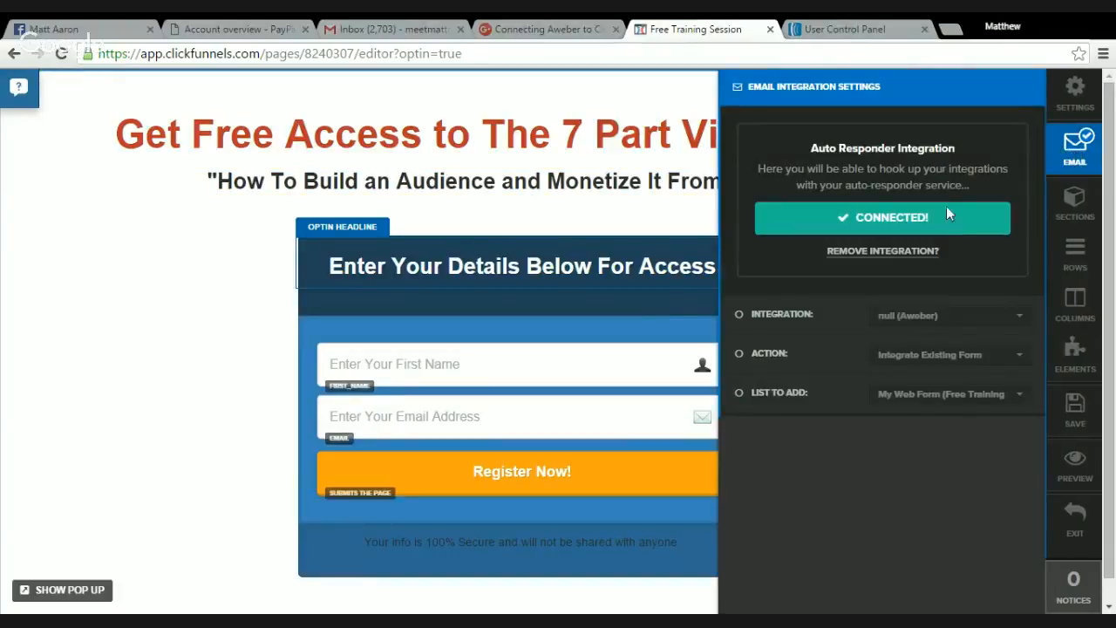
{"action": "left_click", "coordinate": [868, 253]}
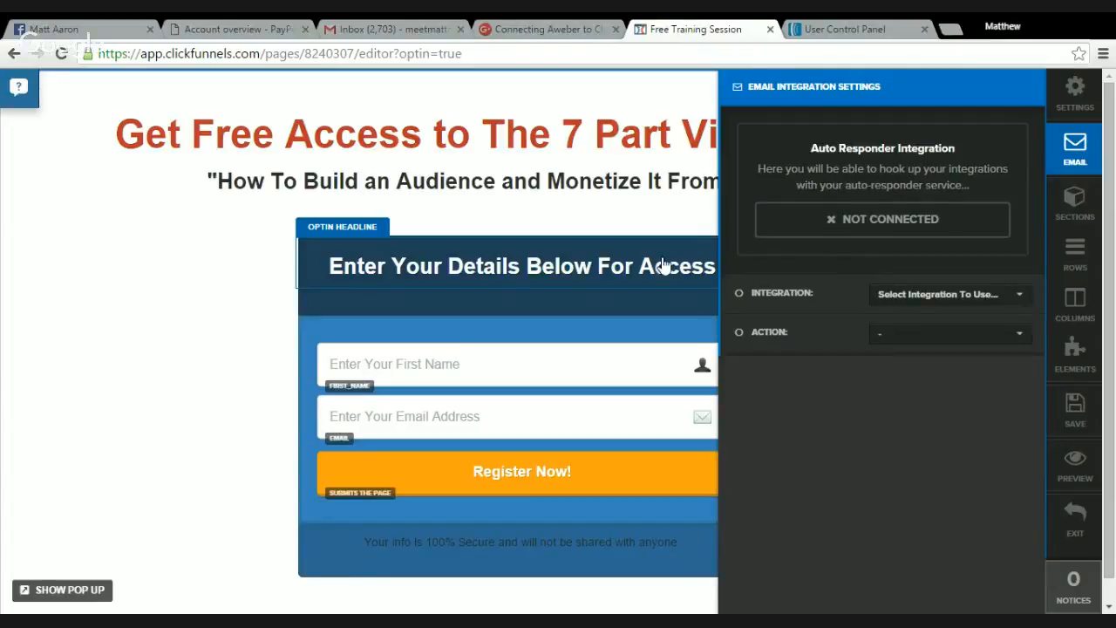
{"action": "left_click", "coordinate": [109, 368]}
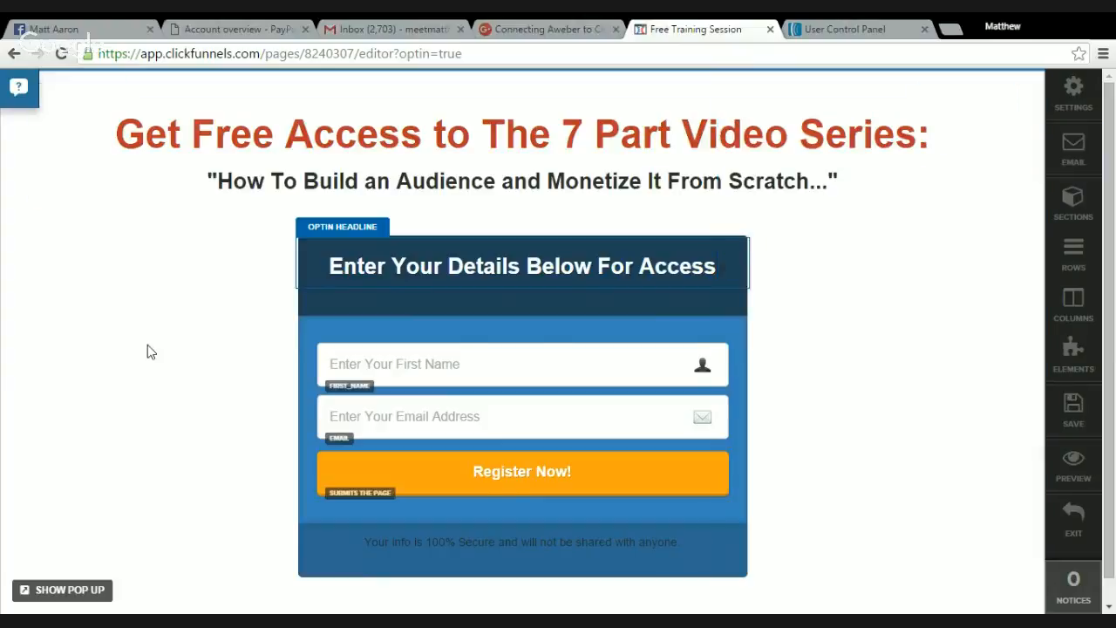
Set the opt-in page's email integration to null (Aweber) with the action Integrate Existing Form.
{"action": "left_click", "coordinate": [1073, 163]}
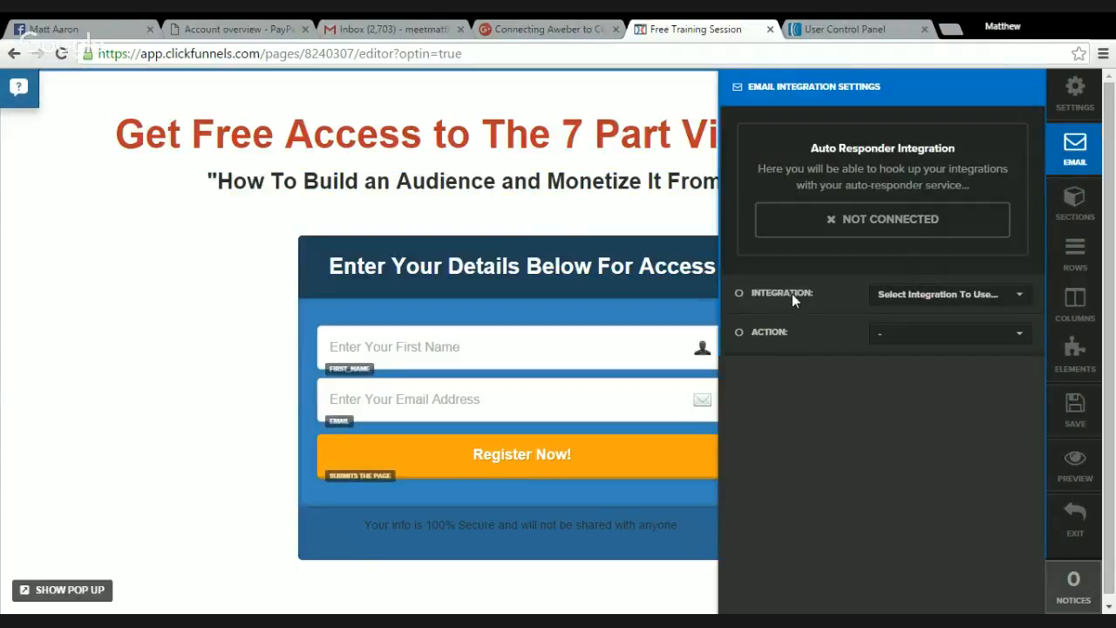
{"action": "left_click", "coordinate": [1016, 299]}
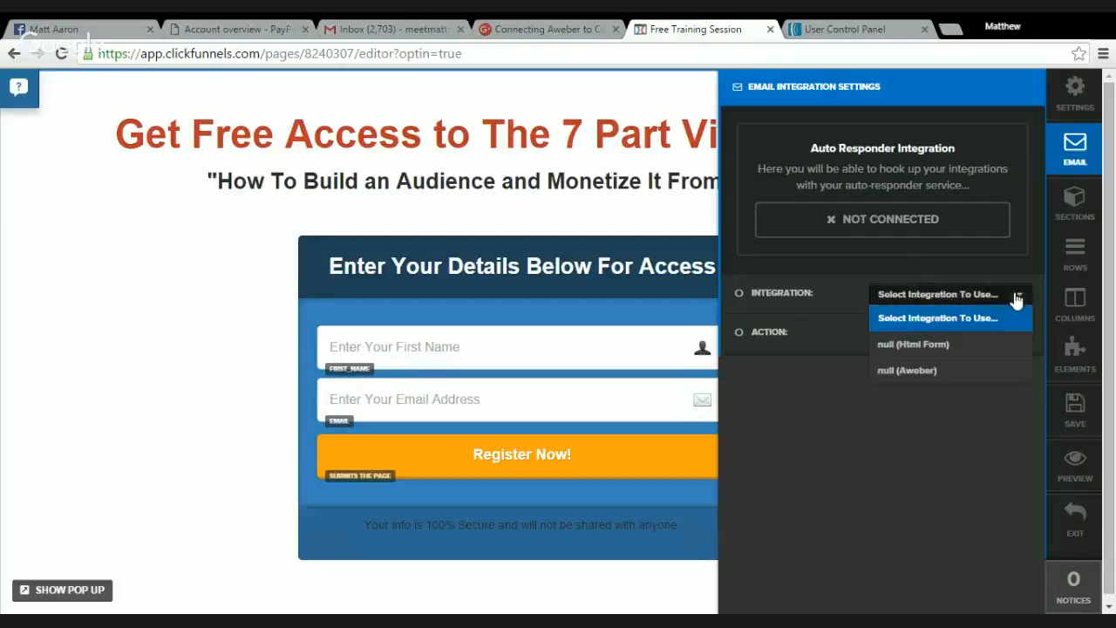
{"action": "left_click", "coordinate": [912, 371]}
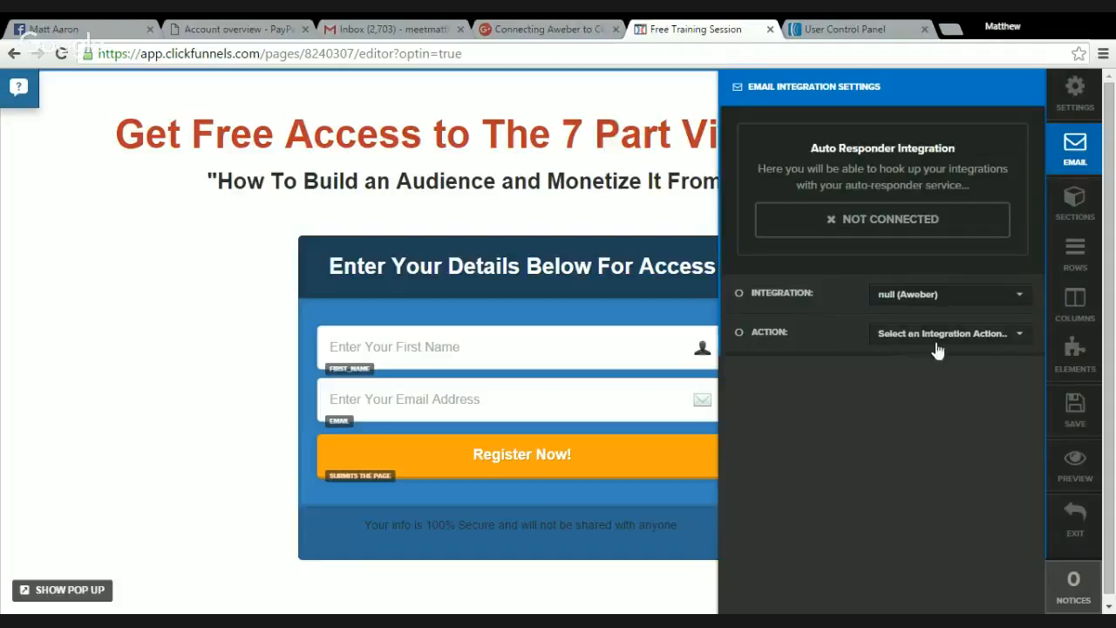
{"action": "left_click", "coordinate": [1018, 335]}
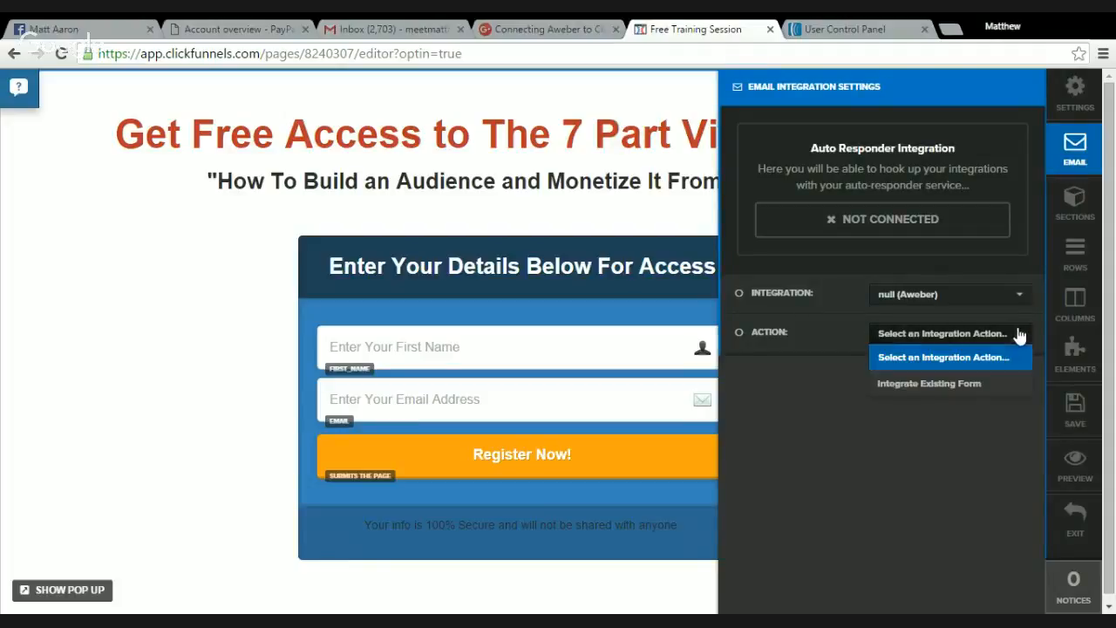
{"action": "left_click", "coordinate": [925, 385]}
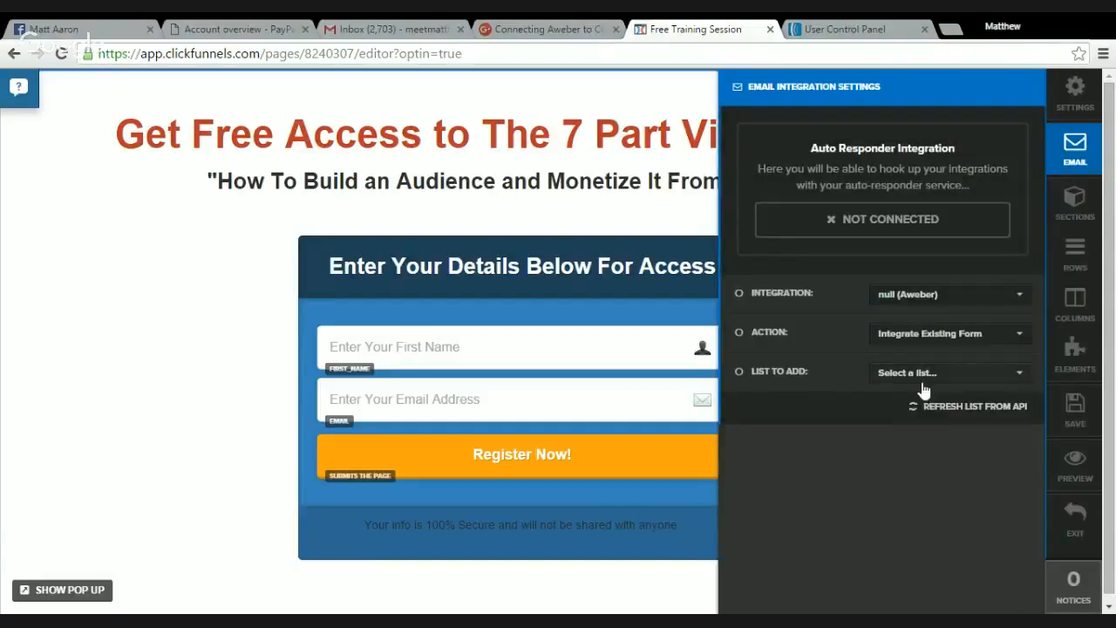
Choose My Web Form (5 Keys to Free Leads) as the list to add and close the email integration settings.
{"action": "left_click", "coordinate": [1011, 376]}
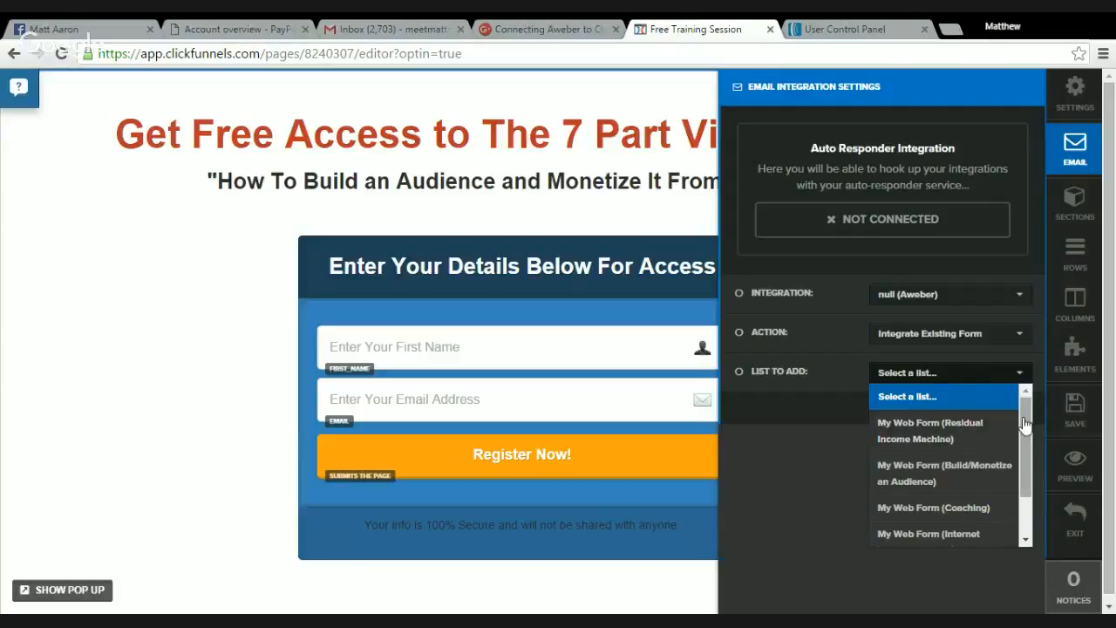
{"action": "scroll", "coordinate": [1026, 436], "scroll_direction": "down", "scroll_amount": 3}
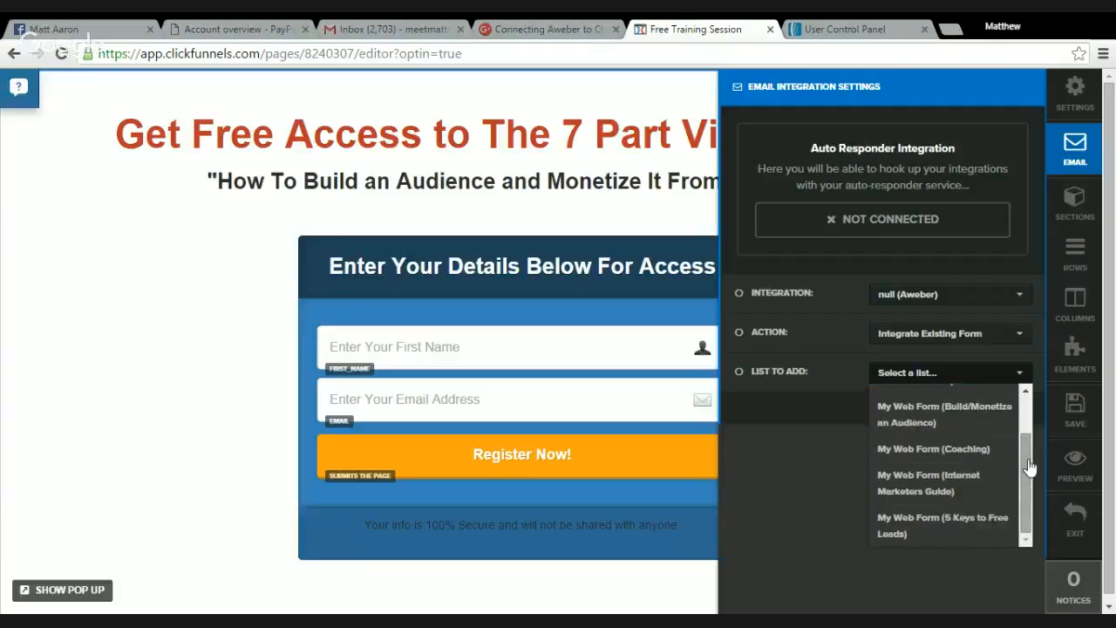
{"action": "left_click", "coordinate": [963, 528]}
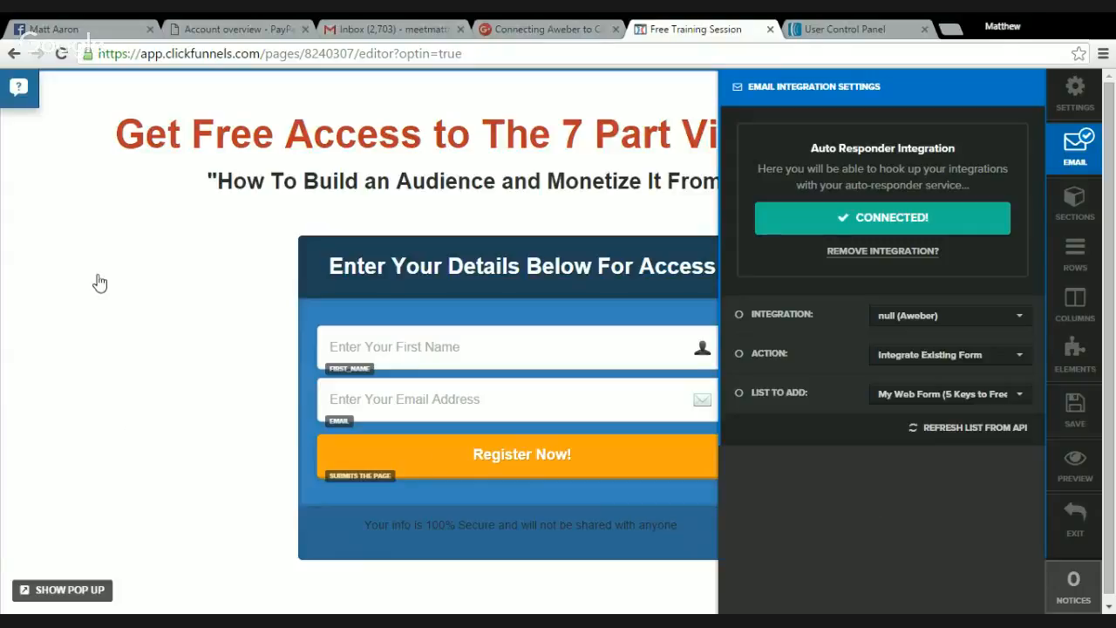
{"action": "left_click", "coordinate": [145, 354]}
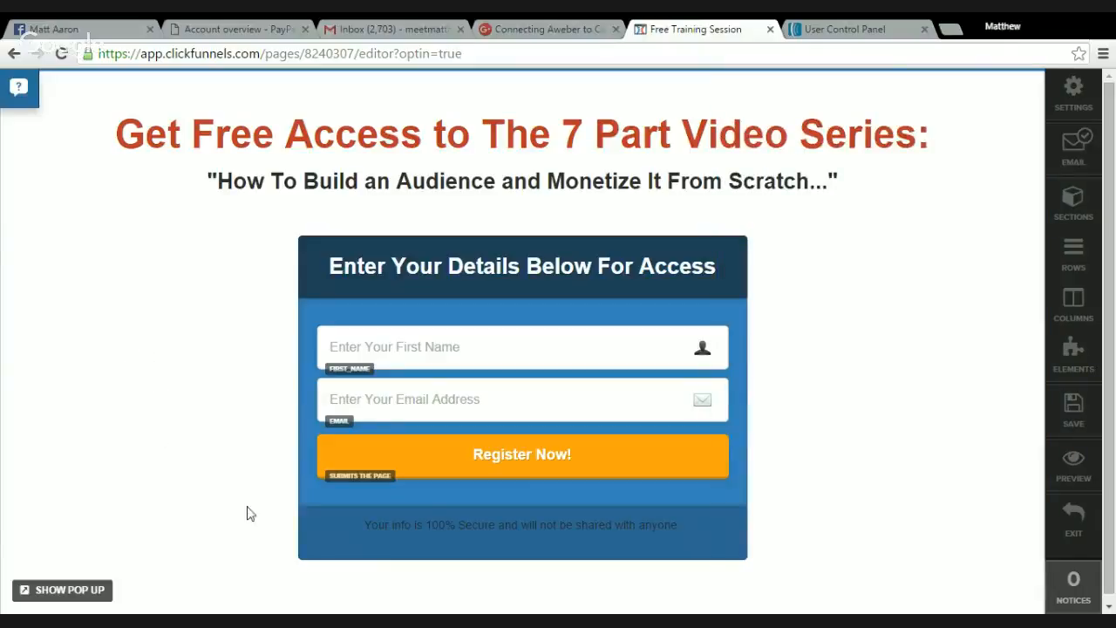